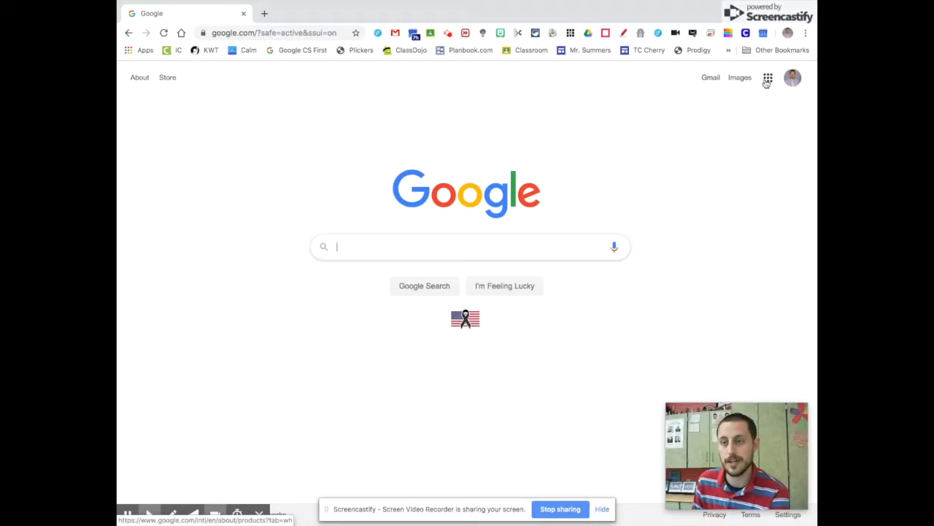
- Browse to forms.google.com in Chrome to reach the Google Forms home page
left_click(767, 79)
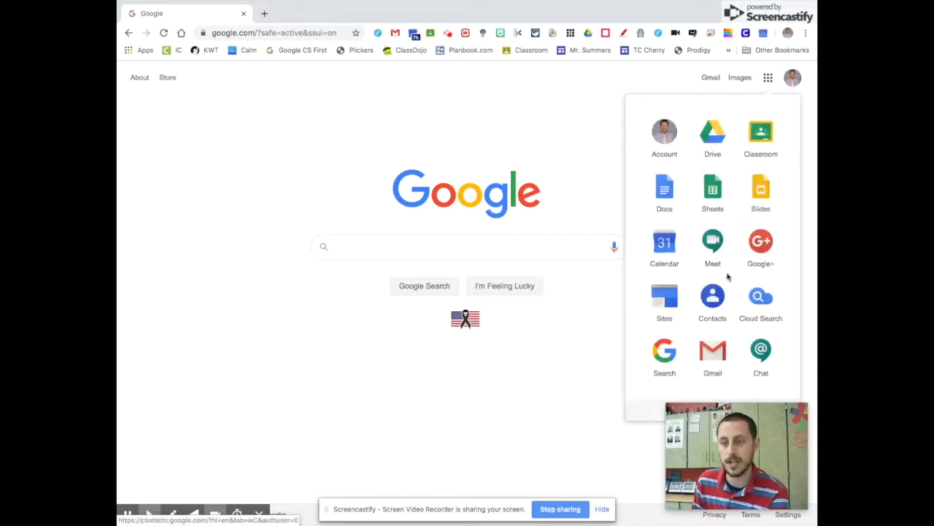
scroll(731, 241, "down", 5)
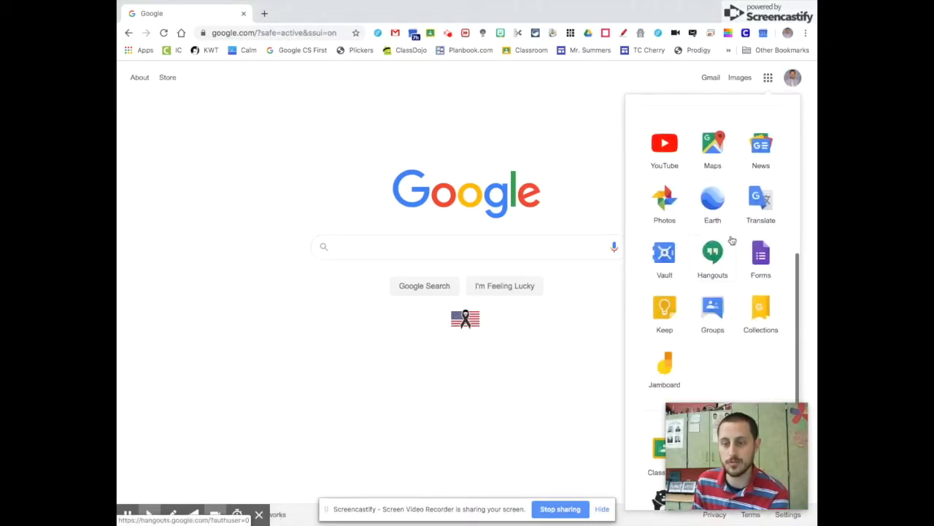
left_click(294, 34)
type("forms")
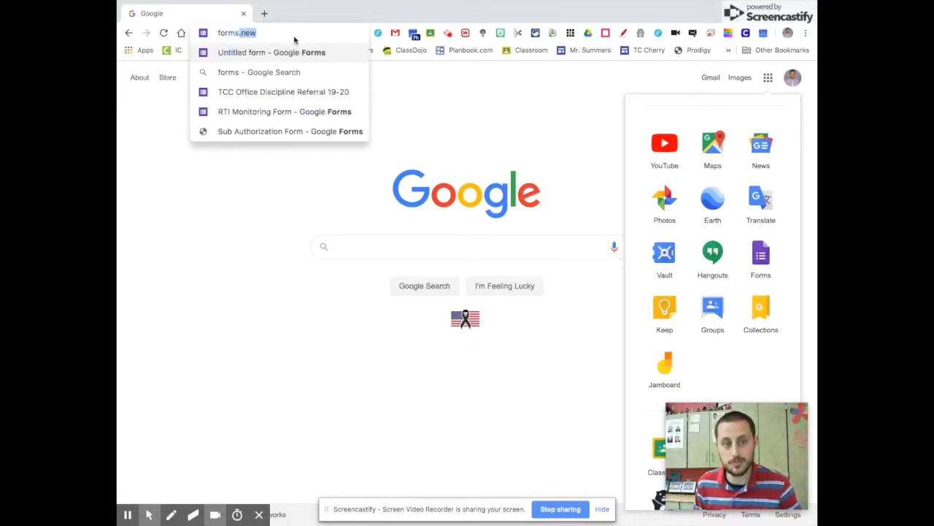
type(".google.s")
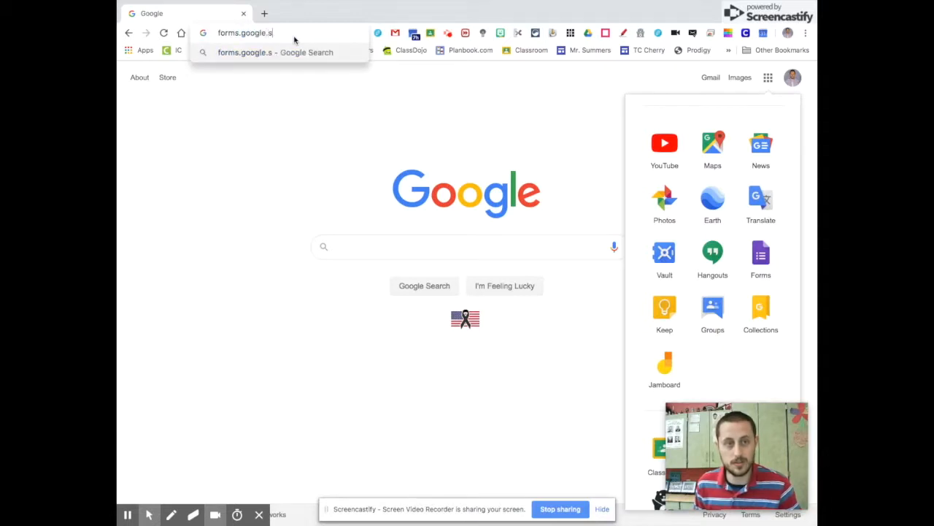
key("BackSpace")
type("com")
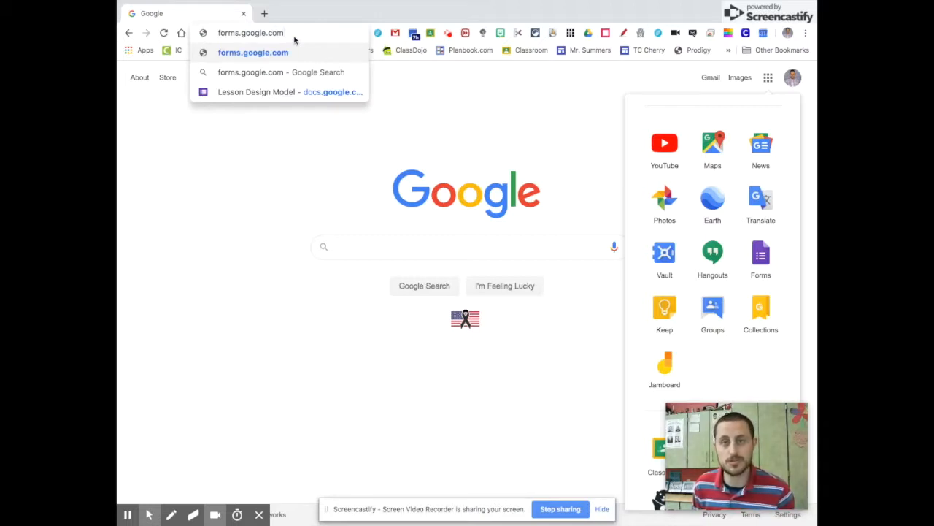
key("Return")
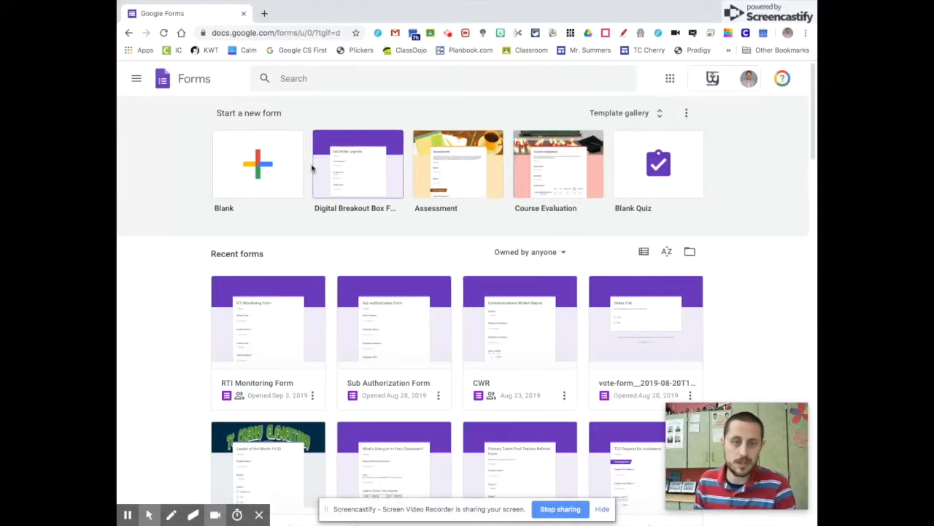
- Start a new form from the Blank template
left_click(260, 159)
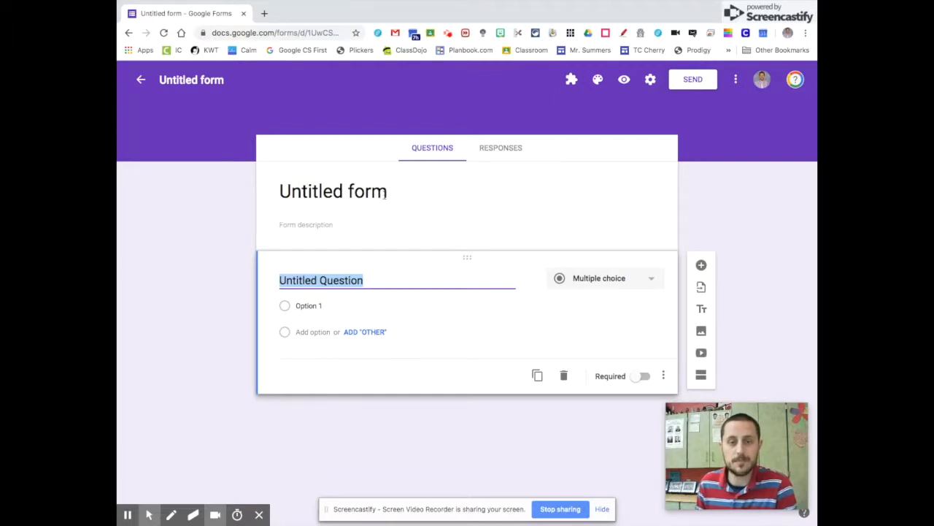
- Rename the form from 'Untitled form' to 'Test Form'
left_click(384, 193)
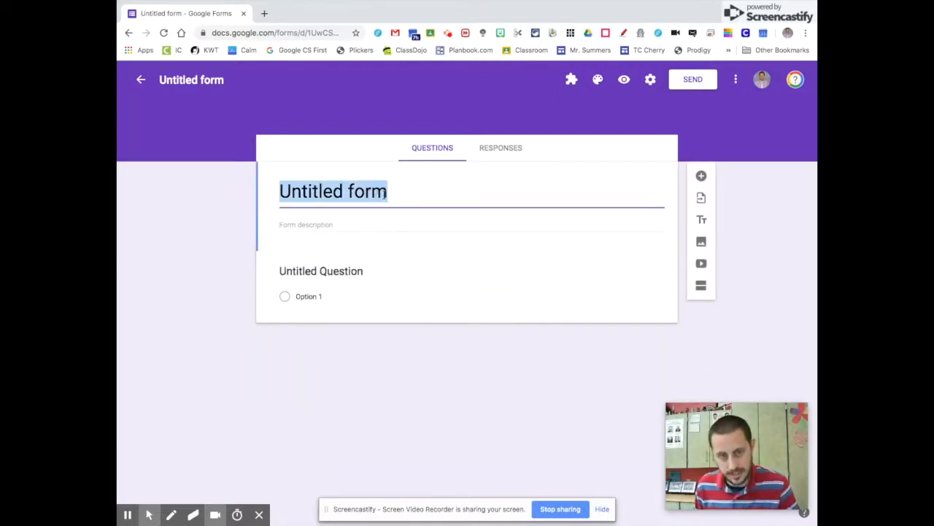
type("Test ")
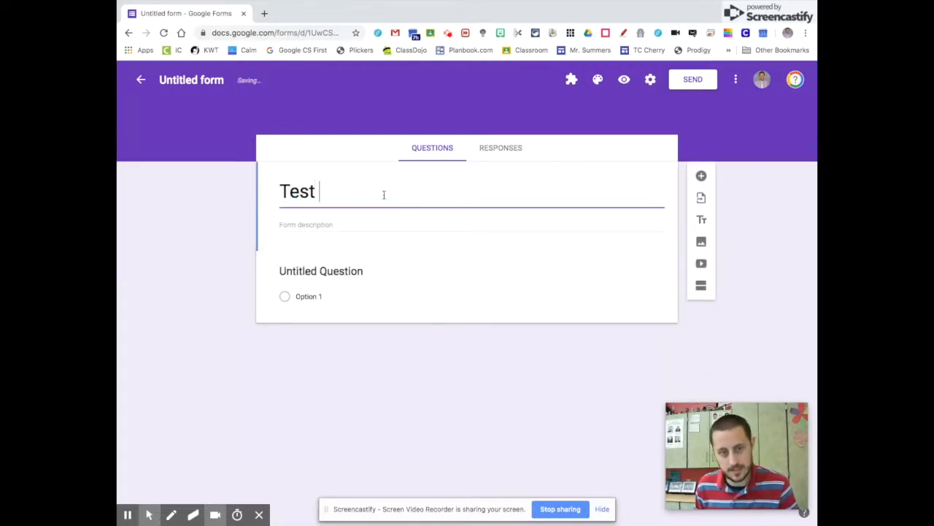
type("Form")
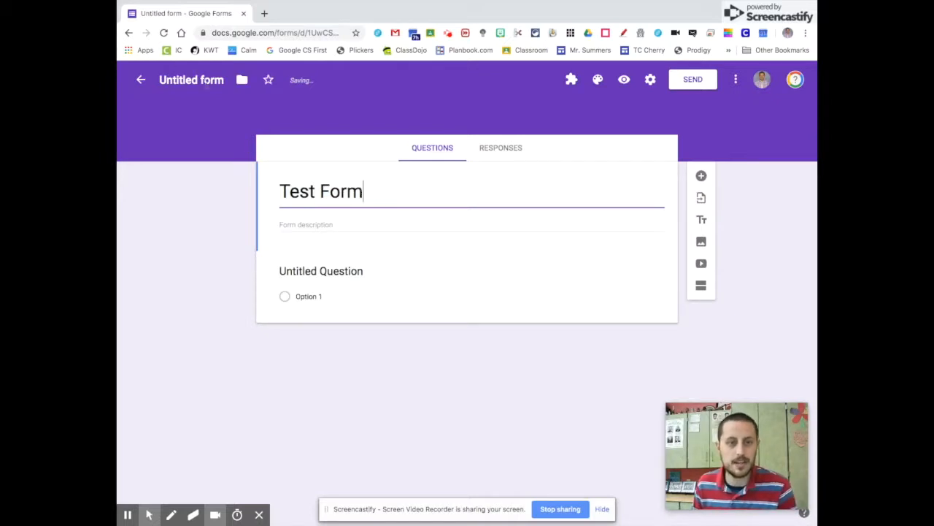
left_click(206, 81)
left_click(214, 111)
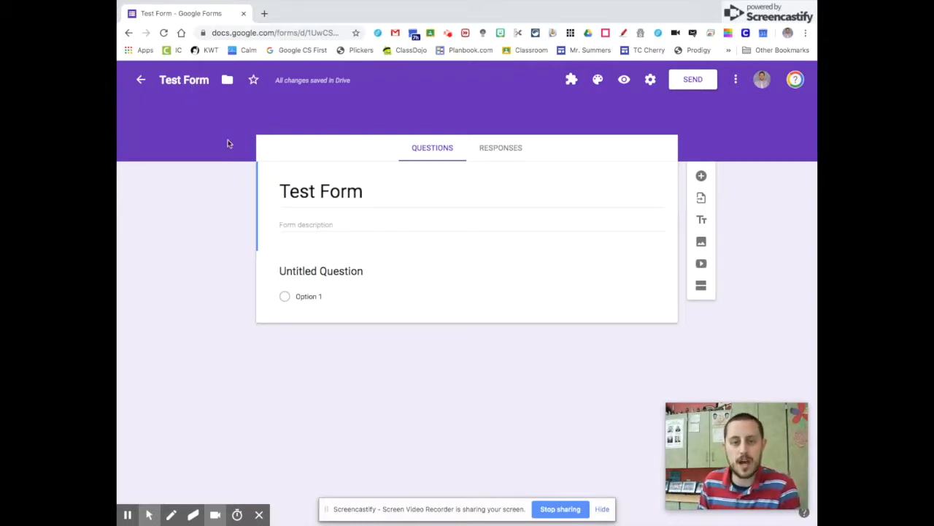
left_click(342, 192)
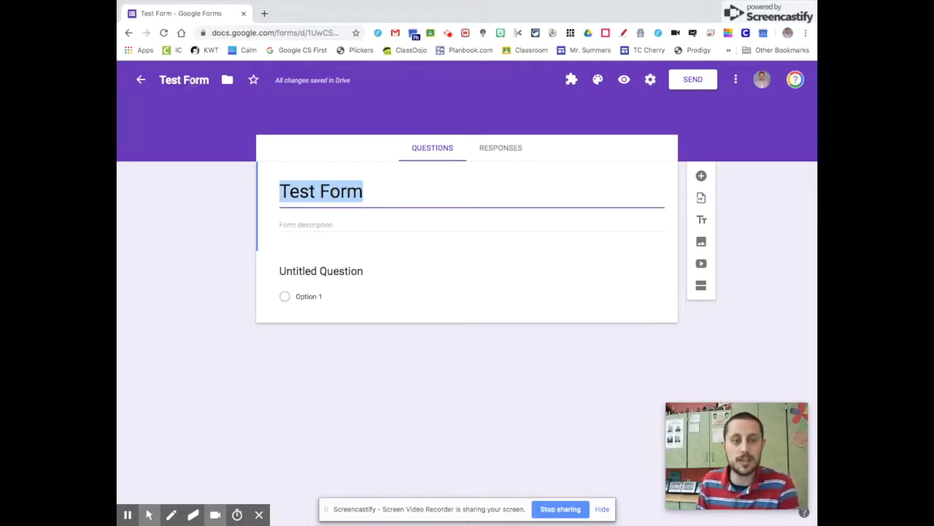
left_click(190, 80)
left_click(328, 186)
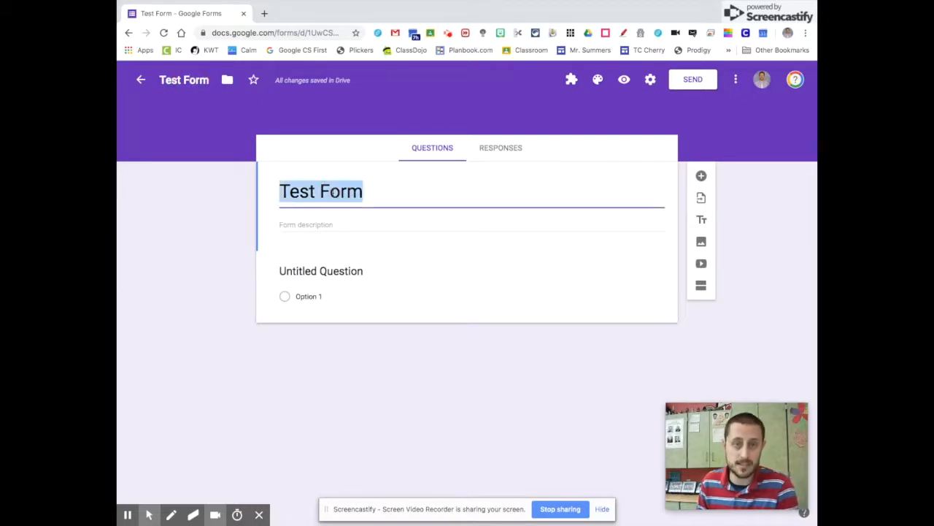
left_click(391, 197)
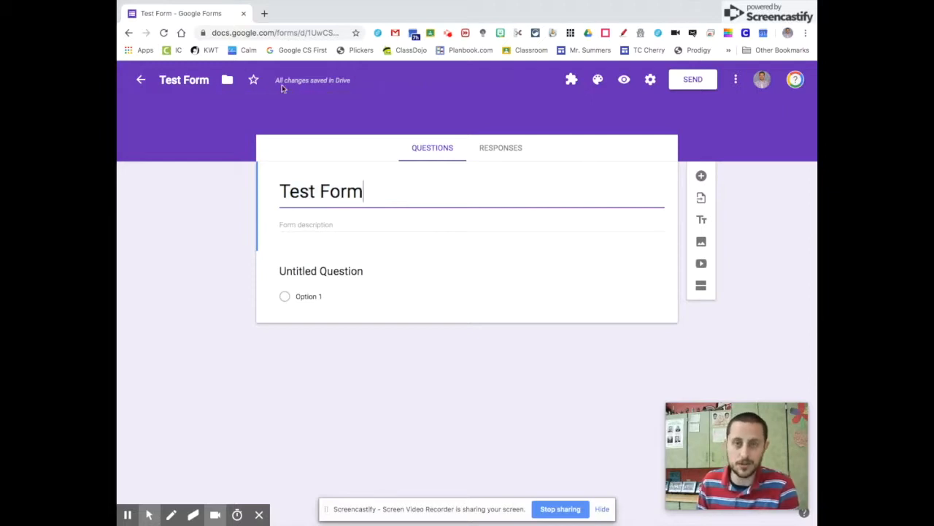
- Open the Move to folder picker and close it without moving the form
left_click(199, 81)
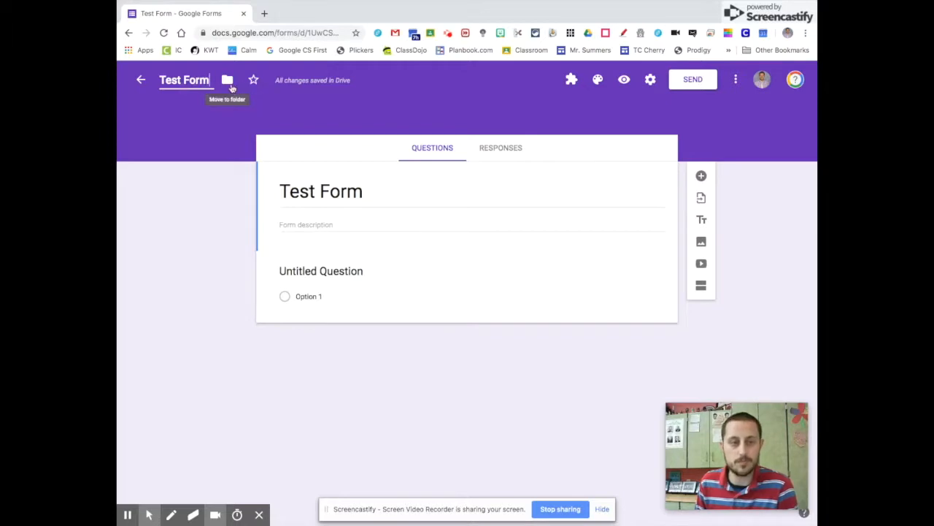
left_click(229, 84)
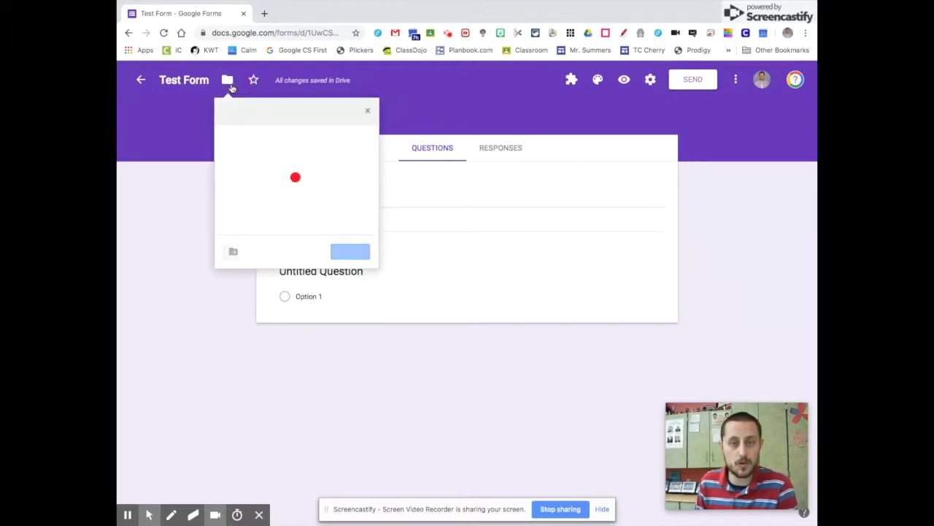
left_click(228, 81)
left_click(229, 82)
left_click(312, 93)
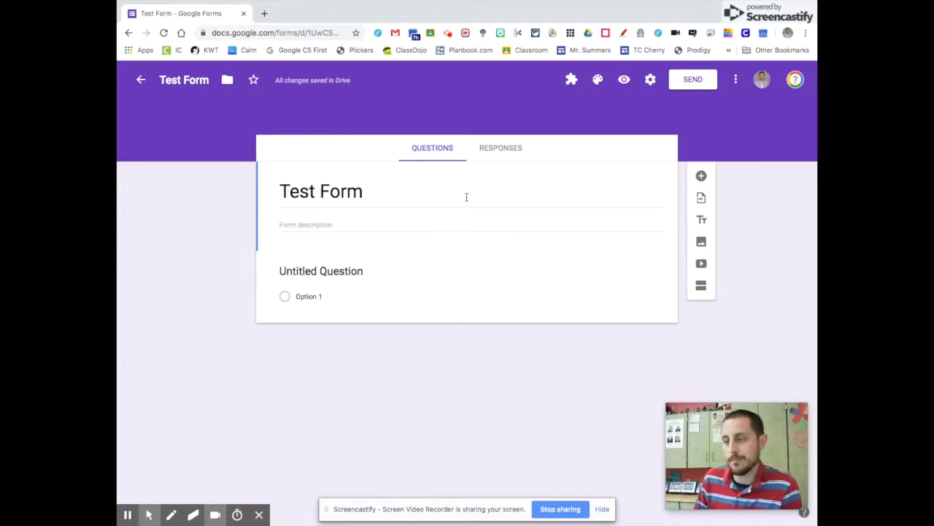
left_click(512, 278)
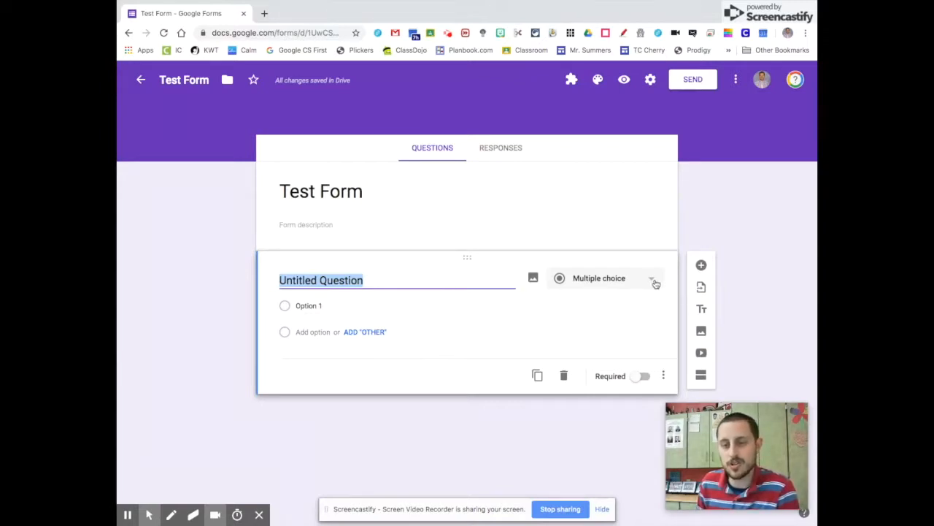
left_click(654, 282)
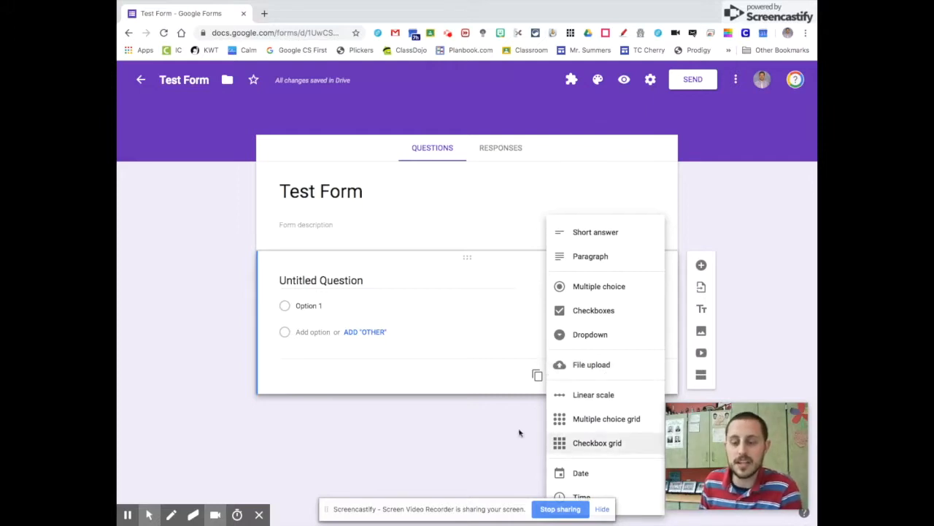
left_click(497, 388)
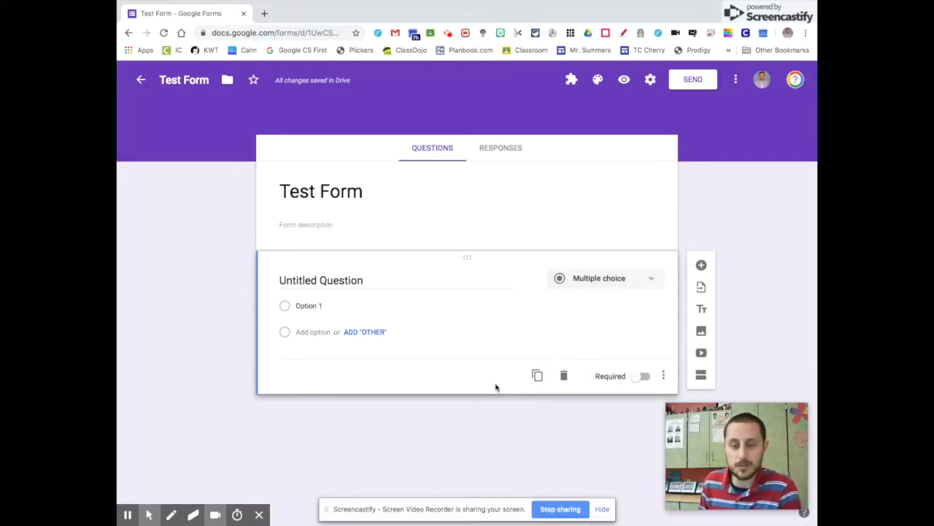
left_click(361, 306)
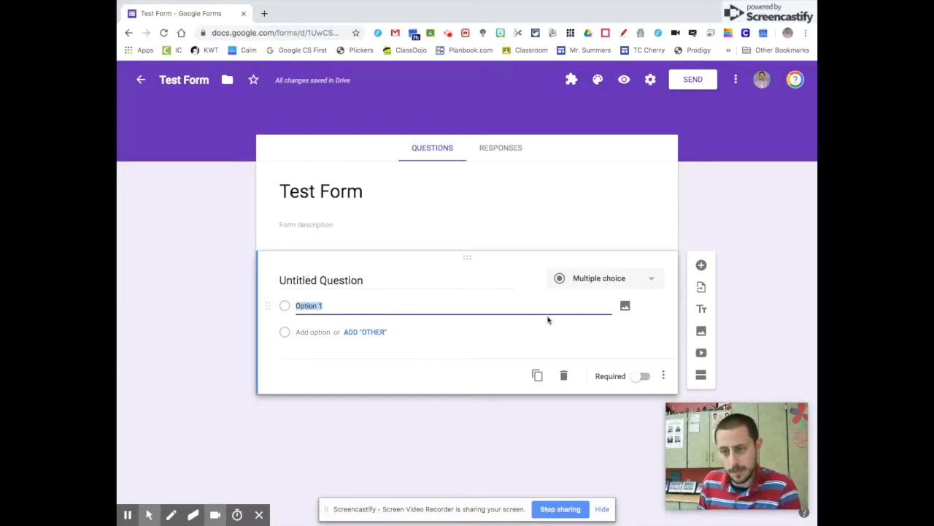
- Add a blank question and duplicate the first Untitled Question
left_click(702, 268)
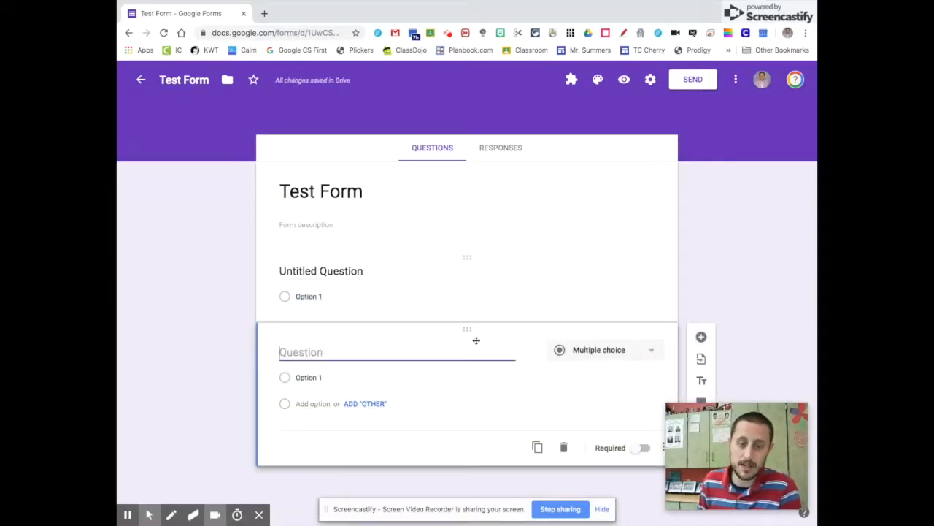
left_click(404, 294)
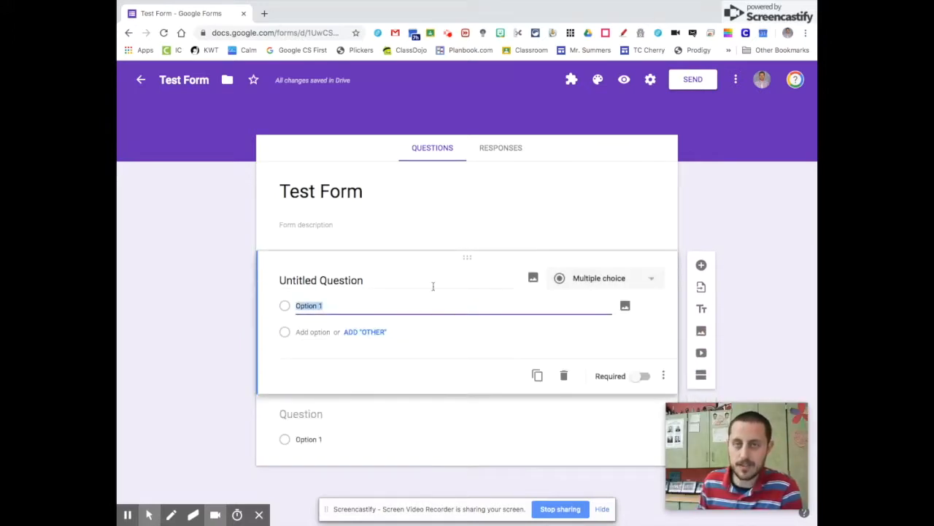
mouse_move(673, 427)
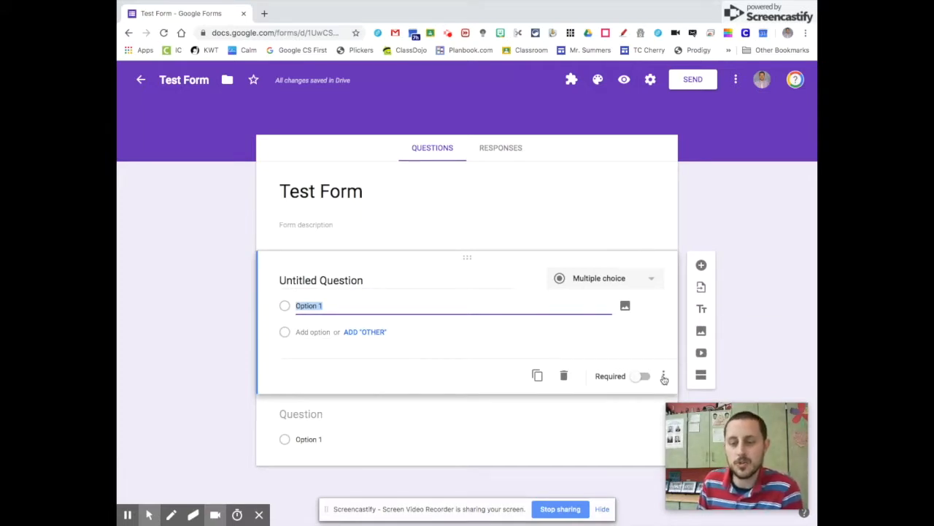
left_click(537, 376)
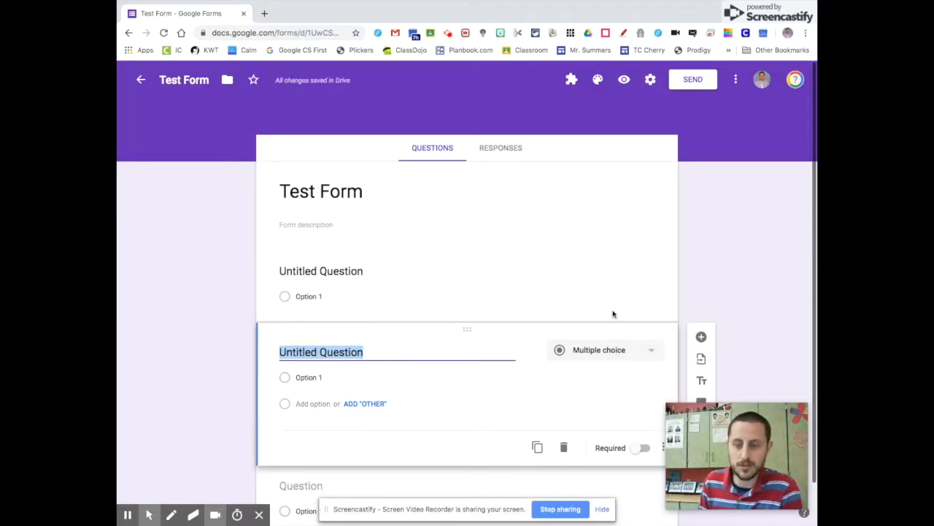
- Make the first question required and duplicate it again
left_click(438, 295)
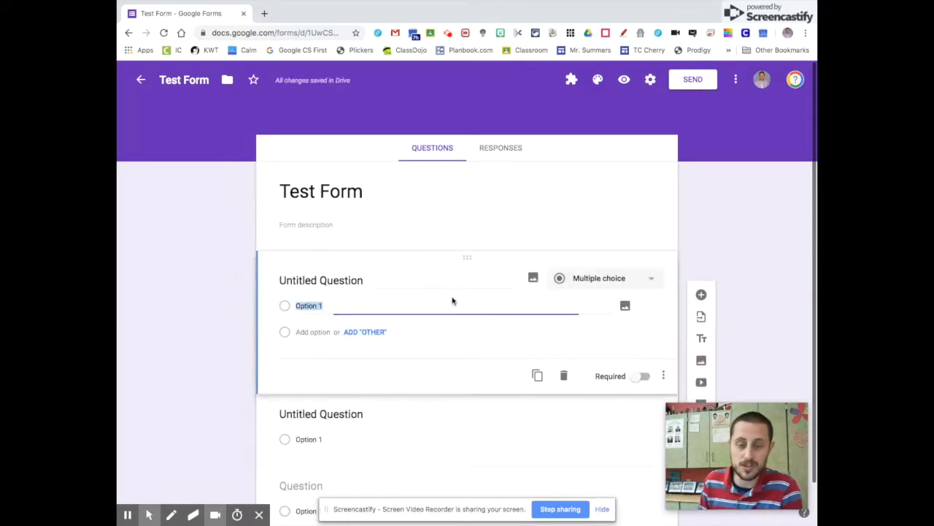
left_click(639, 379)
left_click(537, 377)
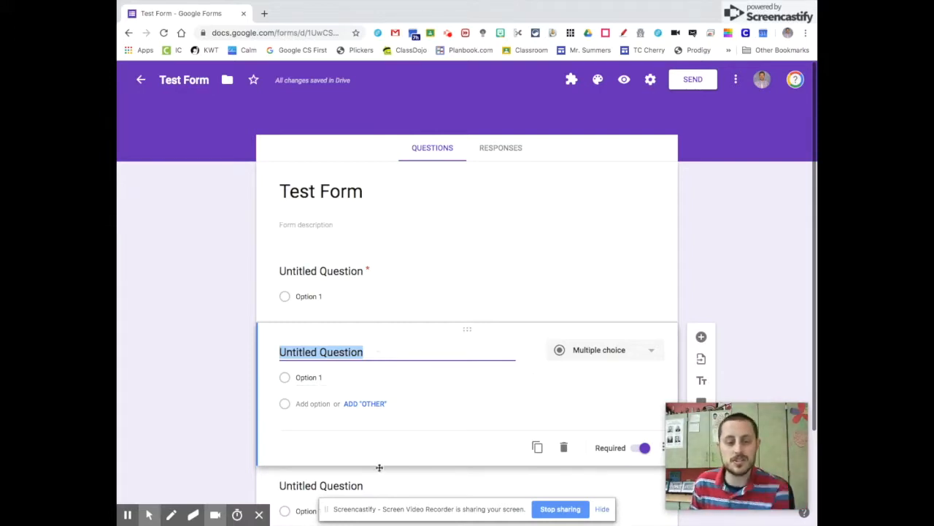
left_click(347, 292)
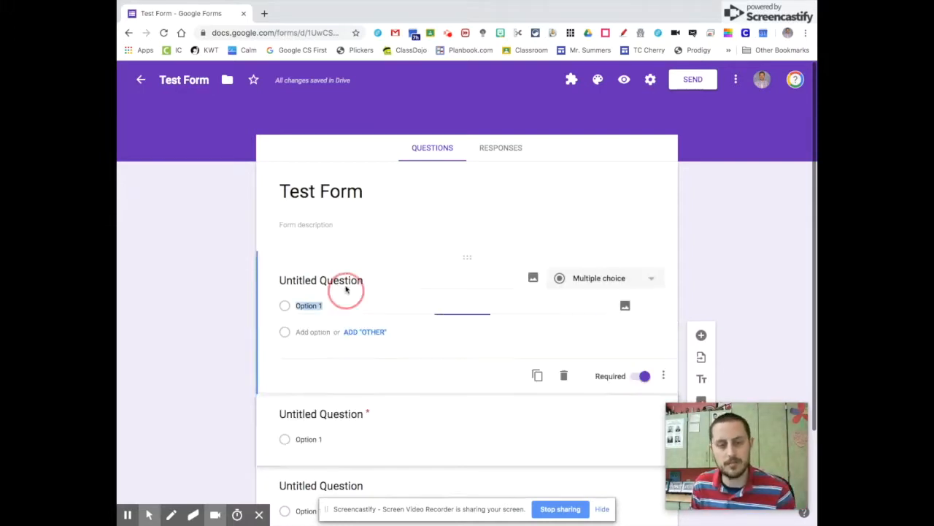
left_click(336, 277)
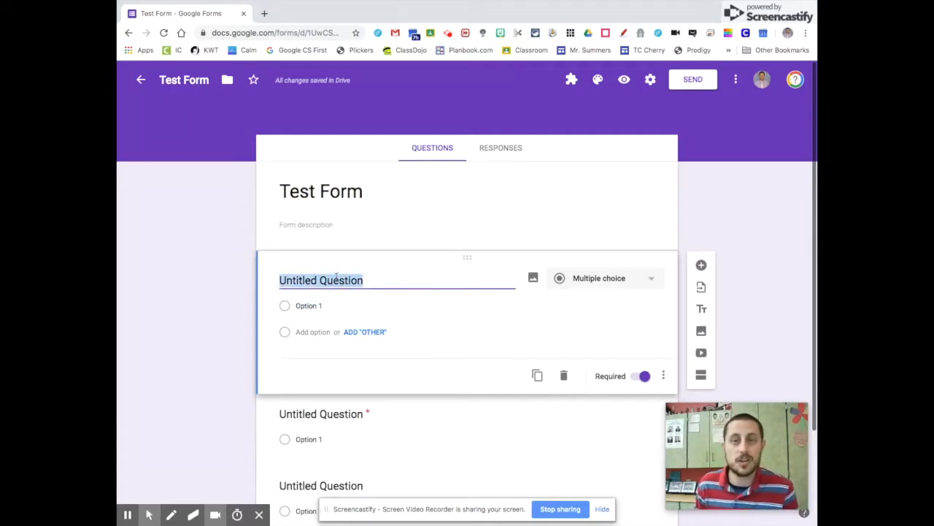
scroll(757, 295, "down", 3)
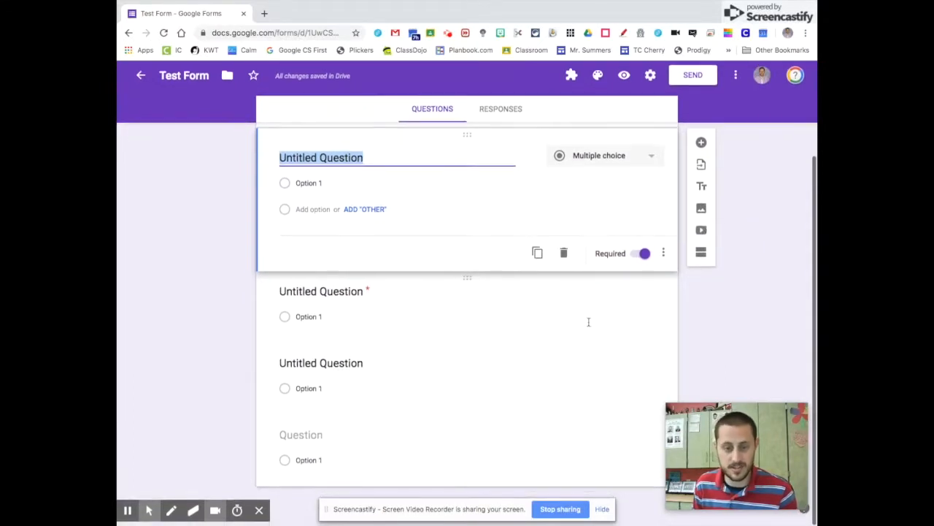
left_click(412, 471)
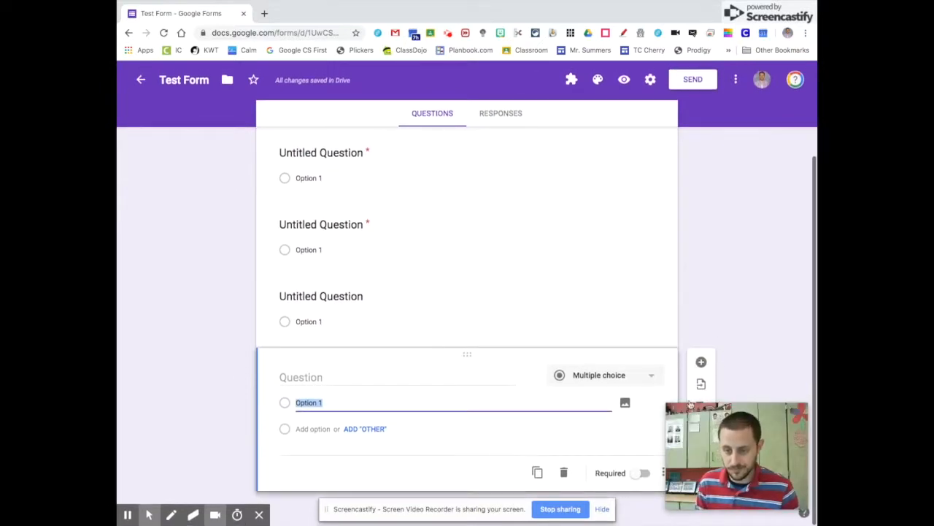
key("ctrl+plus")
left_click(532, 273)
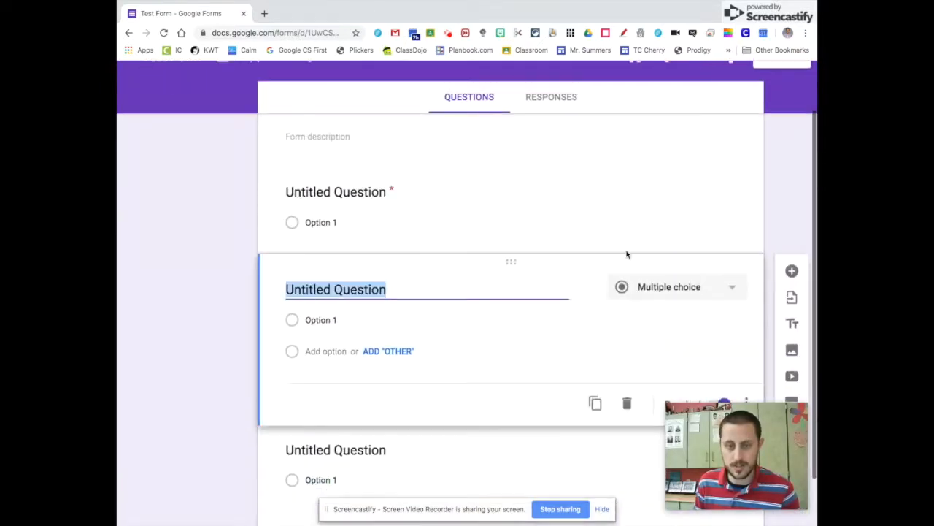
scroll(641, 295, "down", 1)
- Add a section break after the second question, zooming the page out to check
left_click(791, 288)
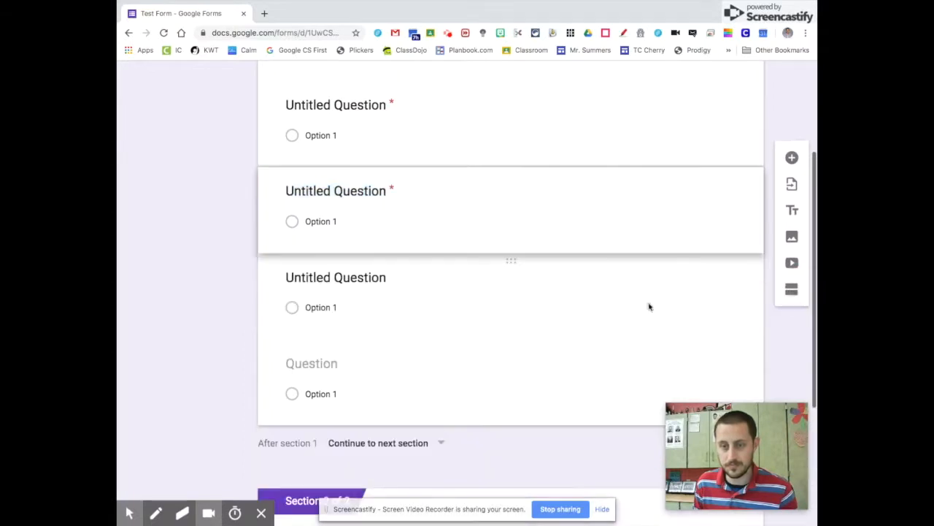
key("ctrl+minus")
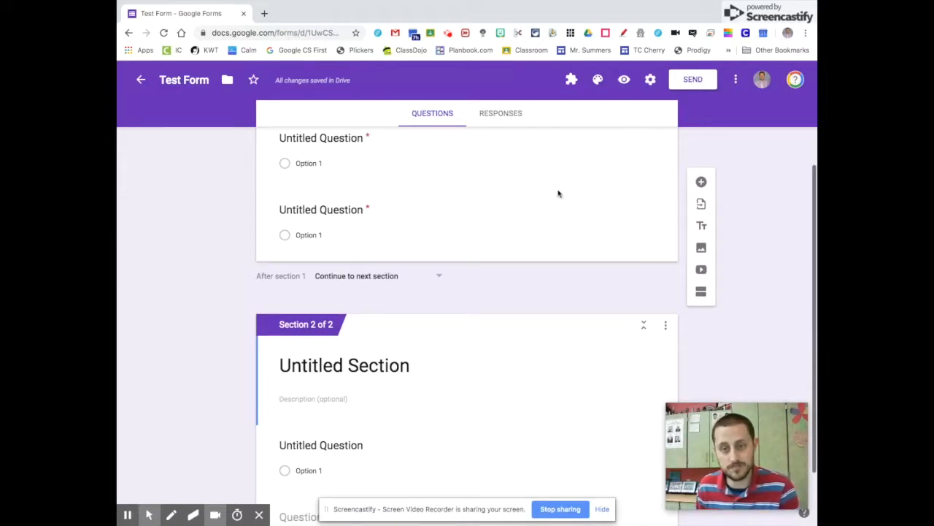
scroll(433, 373, "down", 1)
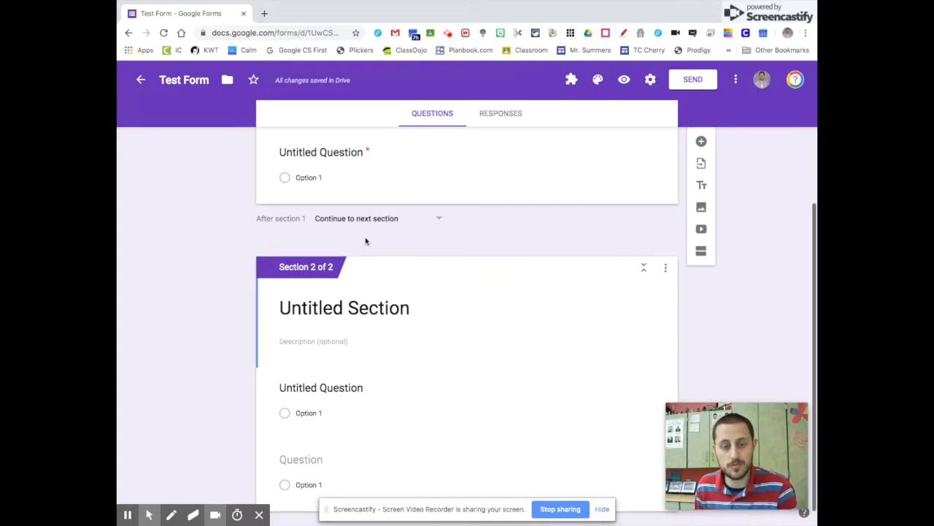
scroll(365, 241, "up", 2)
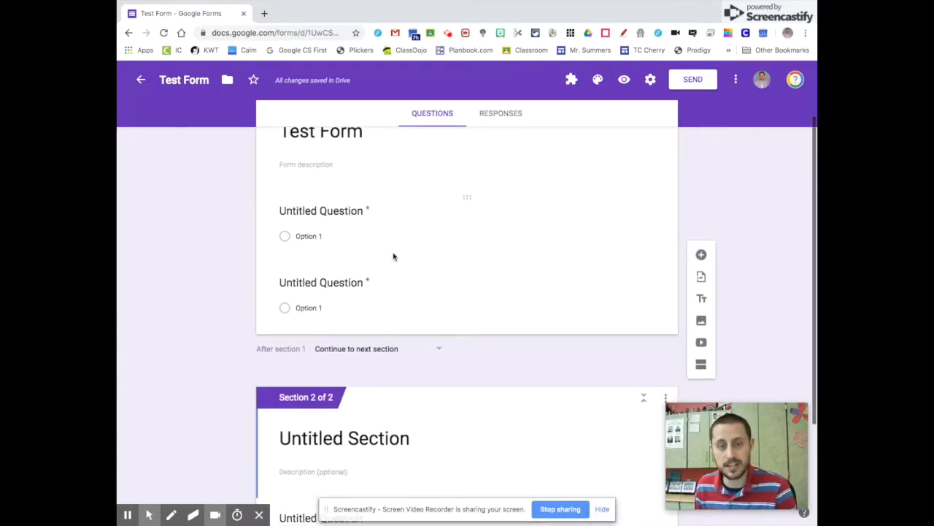
left_click(346, 211)
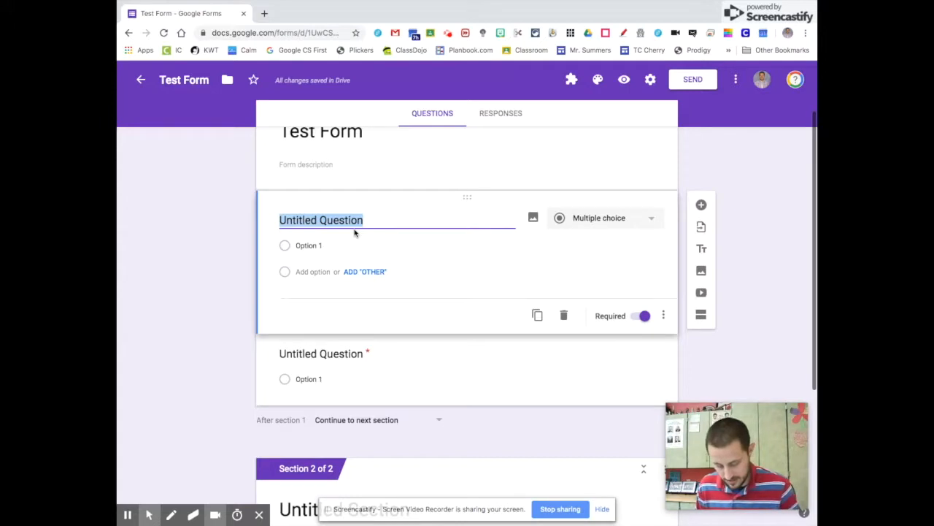
- Title question 1 'How are You Feeling?' with answer options Good and Bad
type("How are You F")
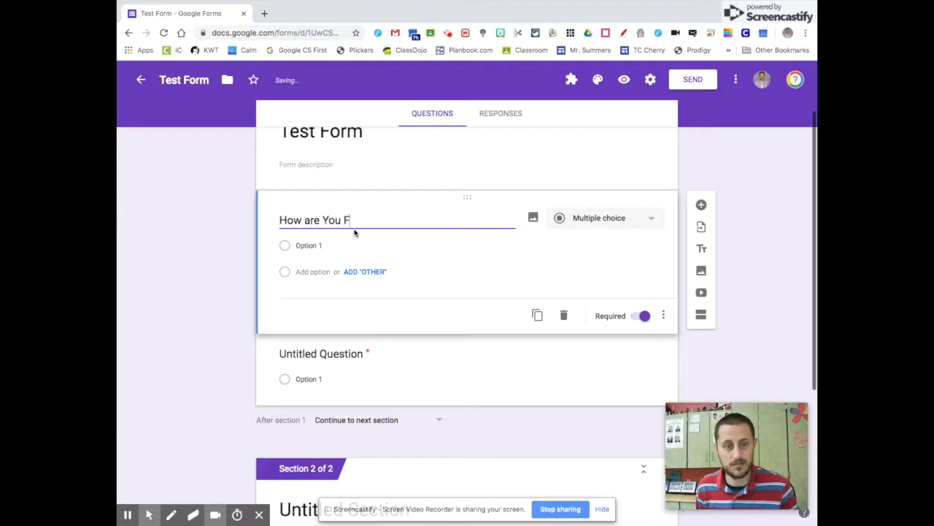
type("i")
type("ing?")
key("Tab")
left_click(326, 245)
type("Good")
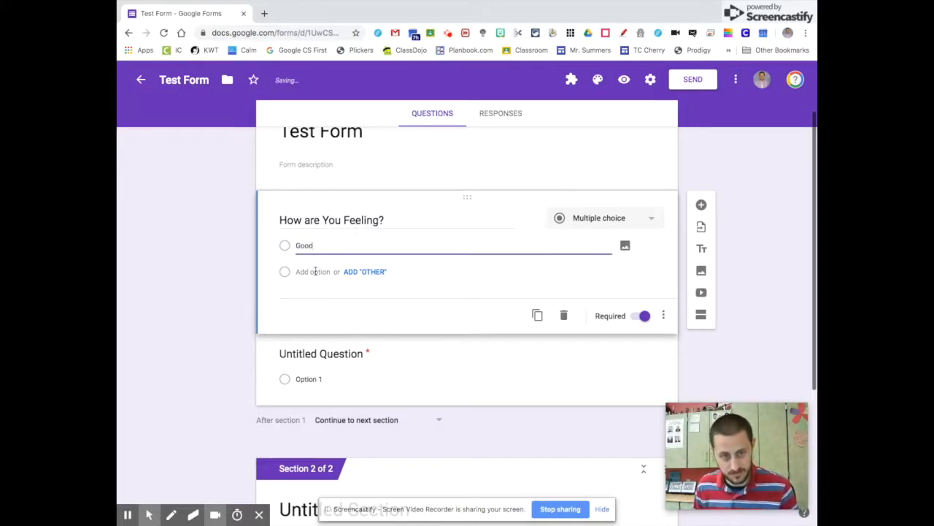
left_click(315, 271)
type("Bad")
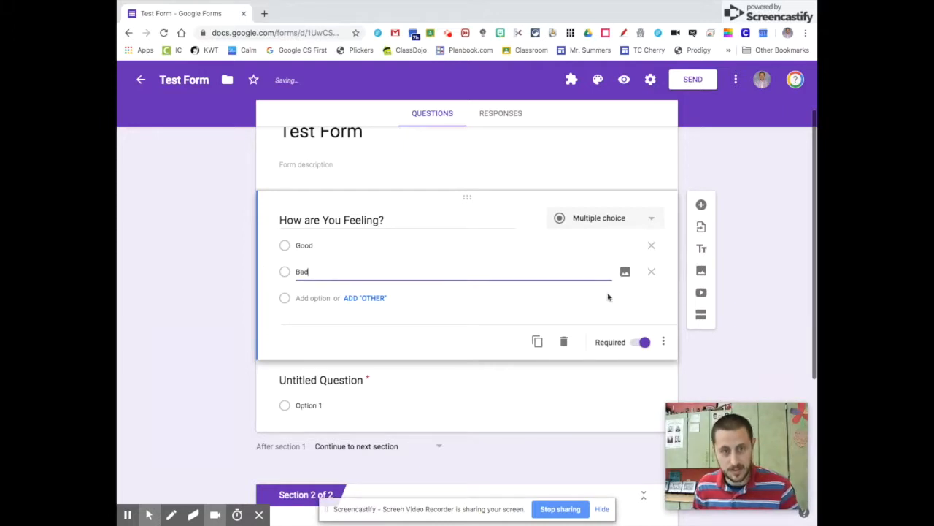
left_click(664, 342)
scroll(704, 369, "down", 2)
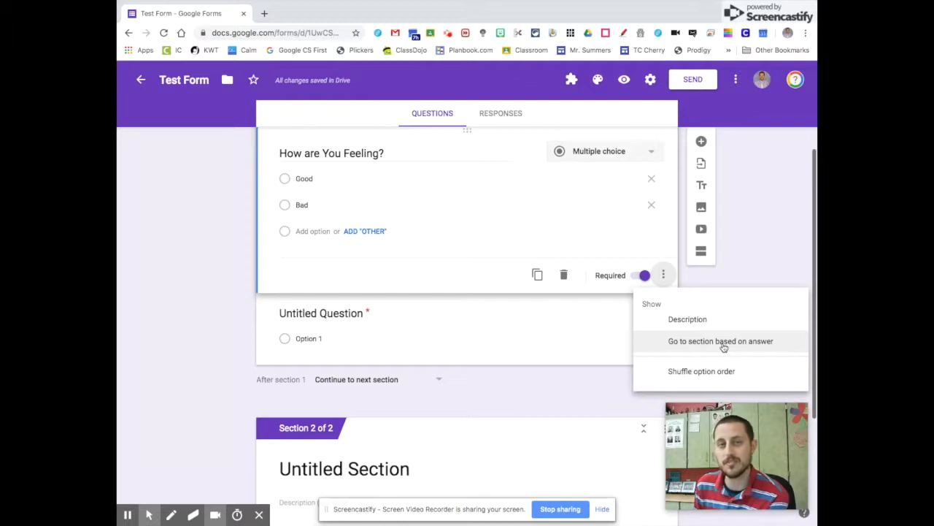
- Enable 'Go to section based on answer': Good to Submit form, Bad to Continue to next section
left_click(723, 344)
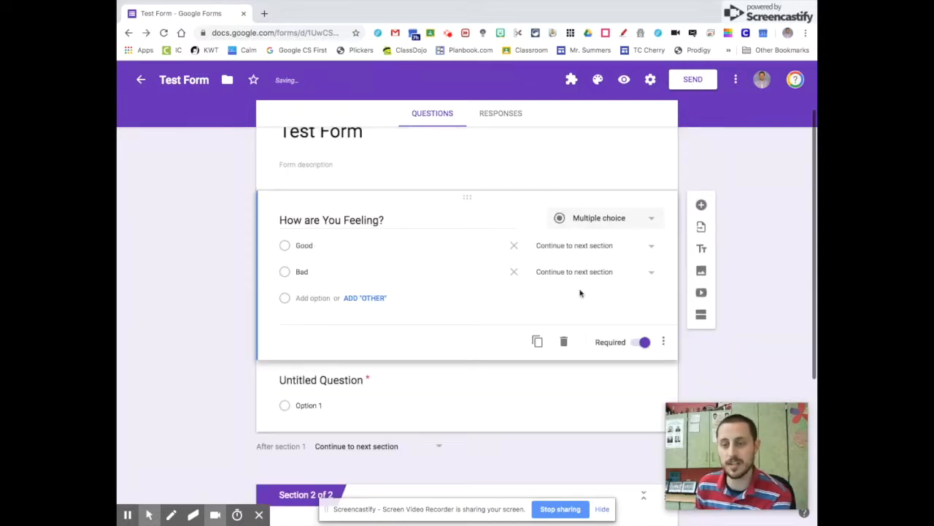
left_click(584, 247)
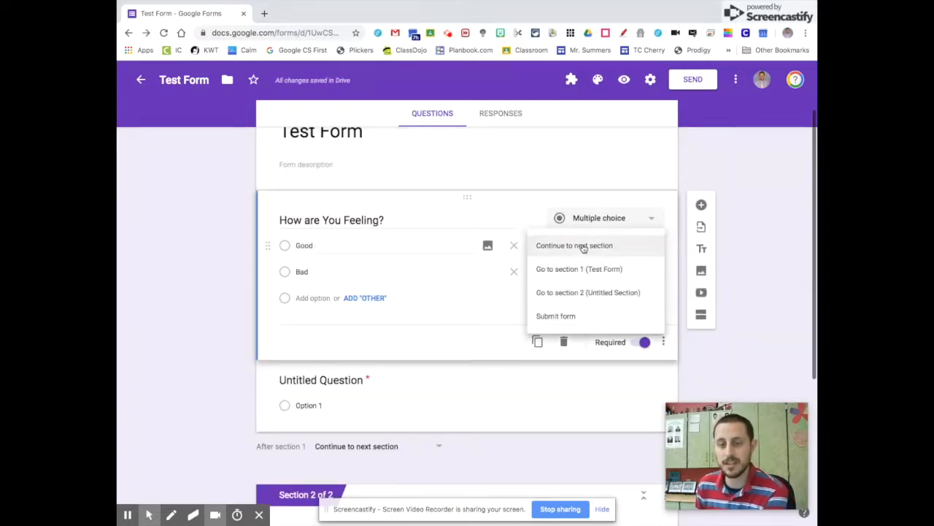
left_click(589, 316)
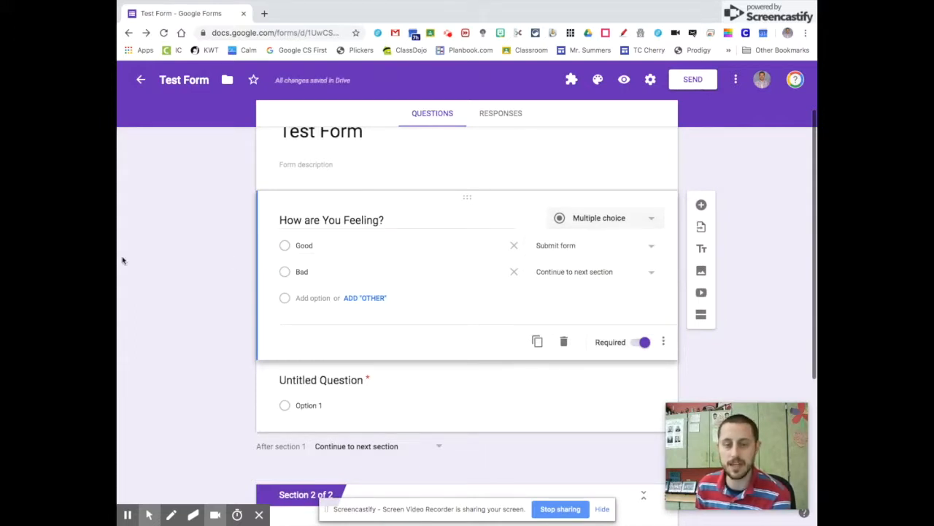
left_click(593, 274)
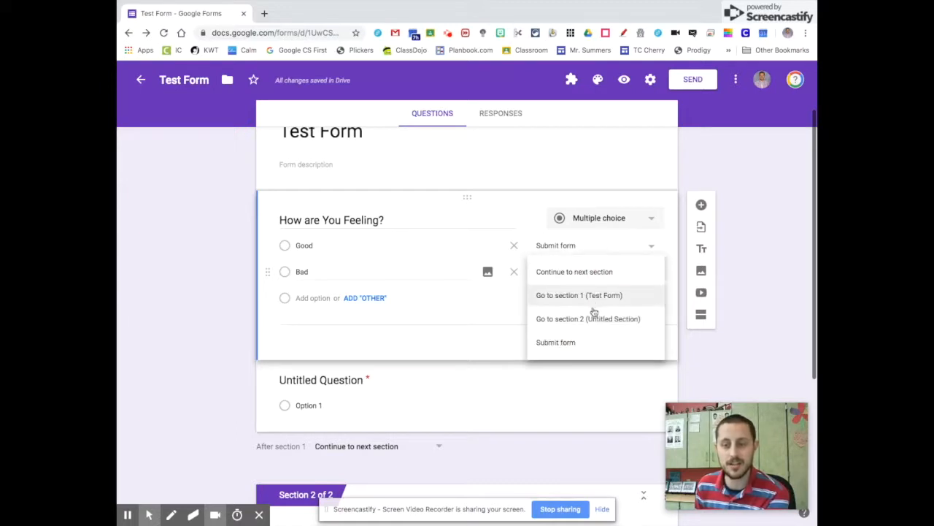
left_click(775, 308)
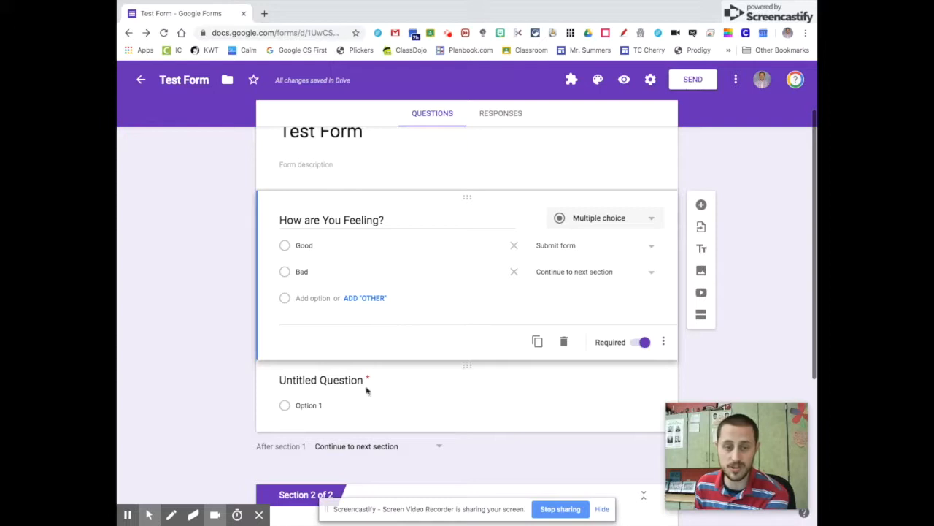
- Delete the leftover untitled question from section 1
scroll(380, 389, "down", 3)
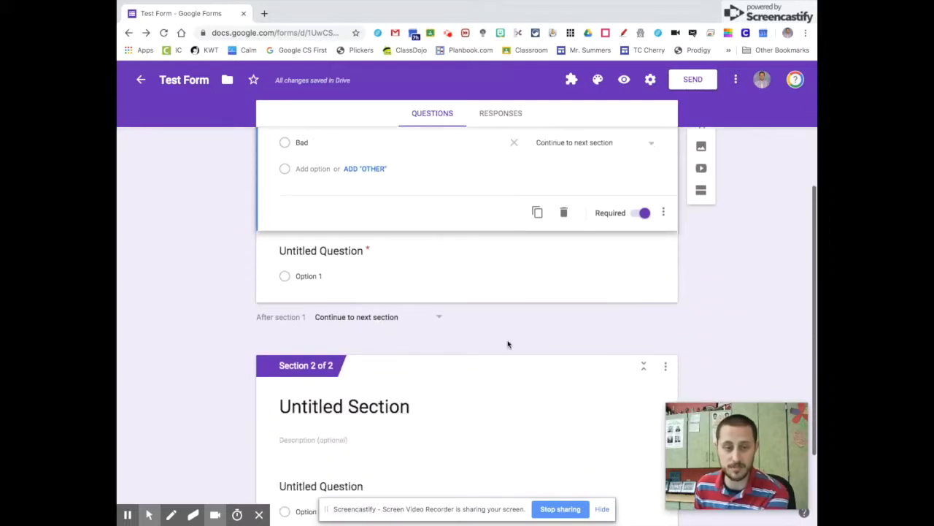
left_click(584, 276)
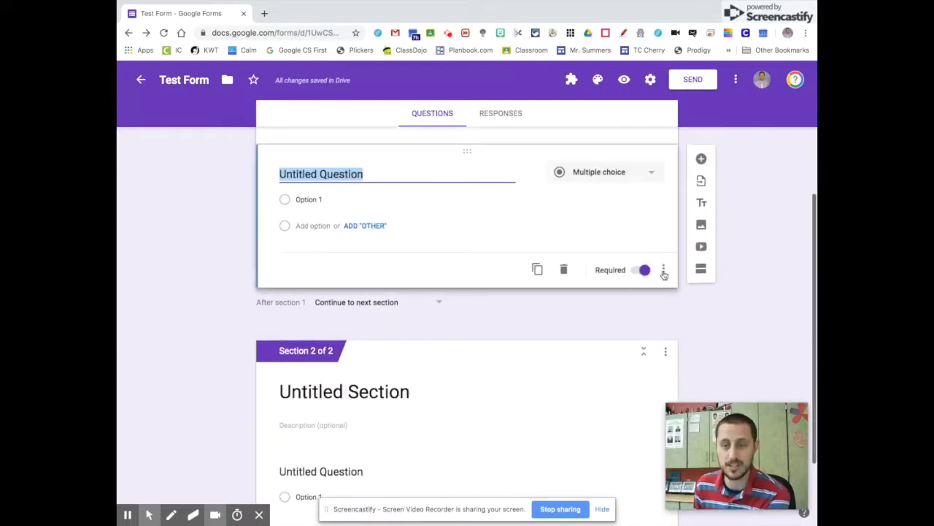
left_click(564, 270)
scroll(438, 332, "up", 2)
scroll(438, 334, "down", 2)
- Title Section 2's question 'Why are you feeling bad?' as a Paragraph answer
left_click(362, 405)
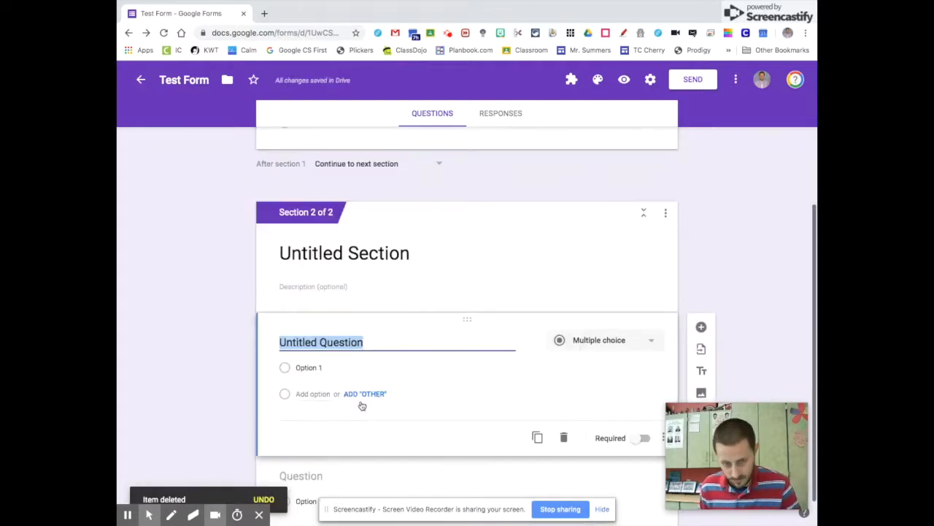
type("Why are you feeling B")
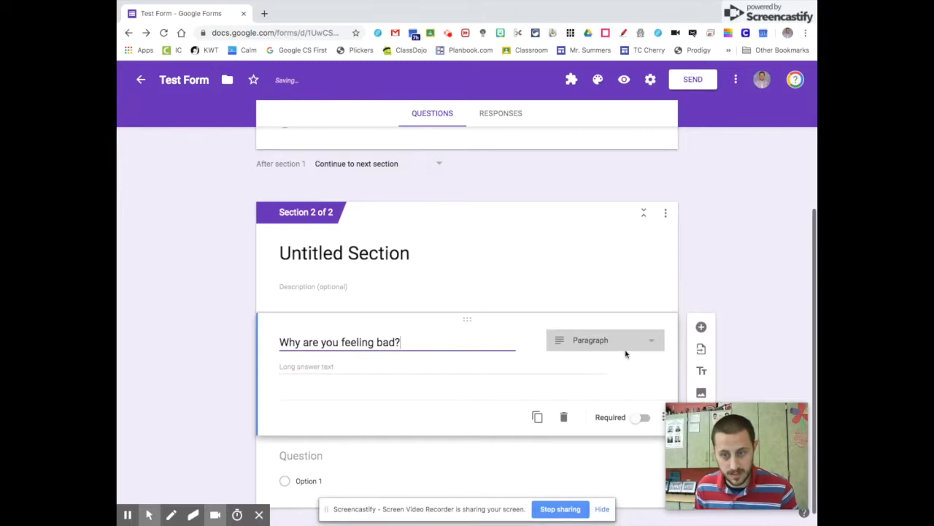
left_click(781, 280)
- Make 'How are You Feeling?' optional and open the form preview
scroll(612, 246, "up", 2)
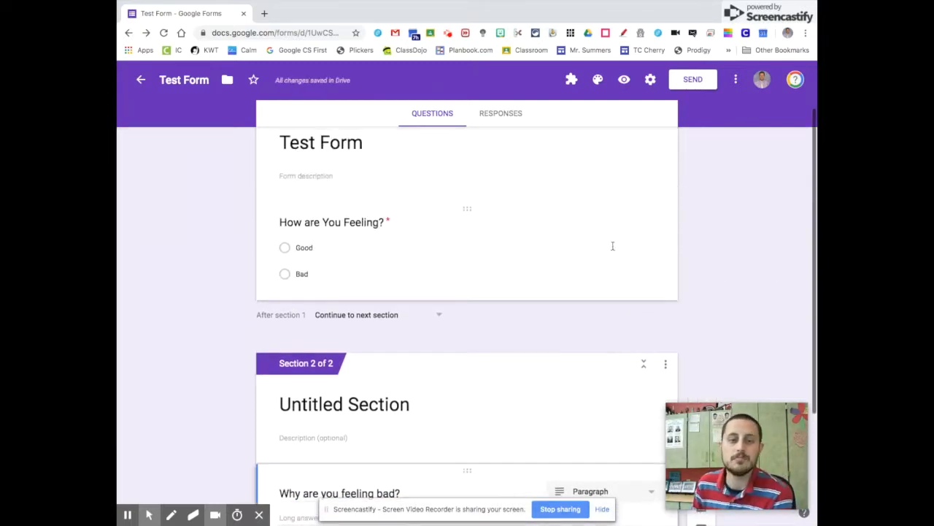
scroll(460, 245, "up", 1)
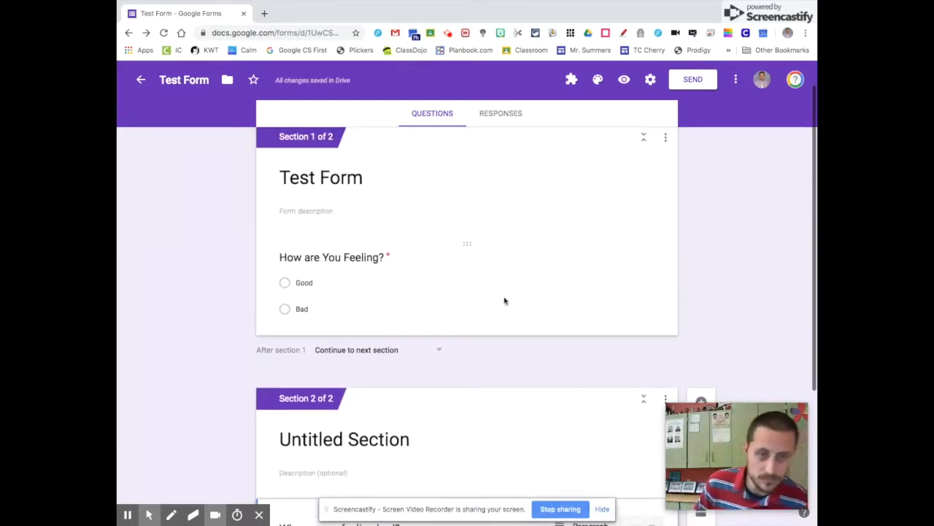
left_click(555, 286)
left_click(642, 391)
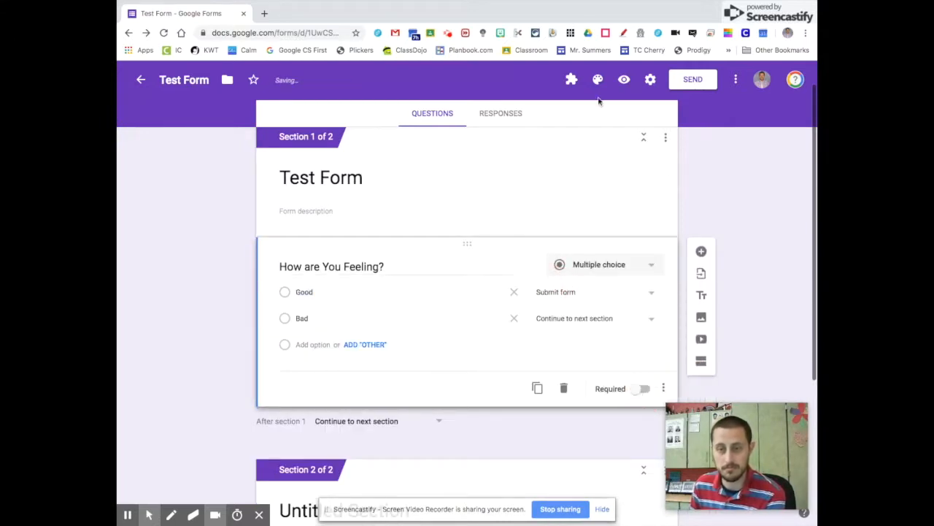
left_click(625, 79)
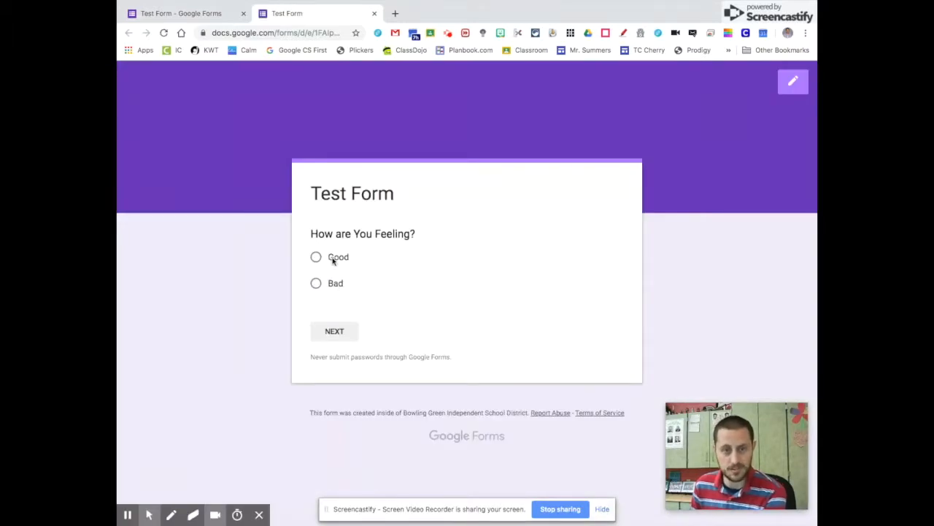
- In the preview, test answering Good and return to the first page
left_click(330, 261)
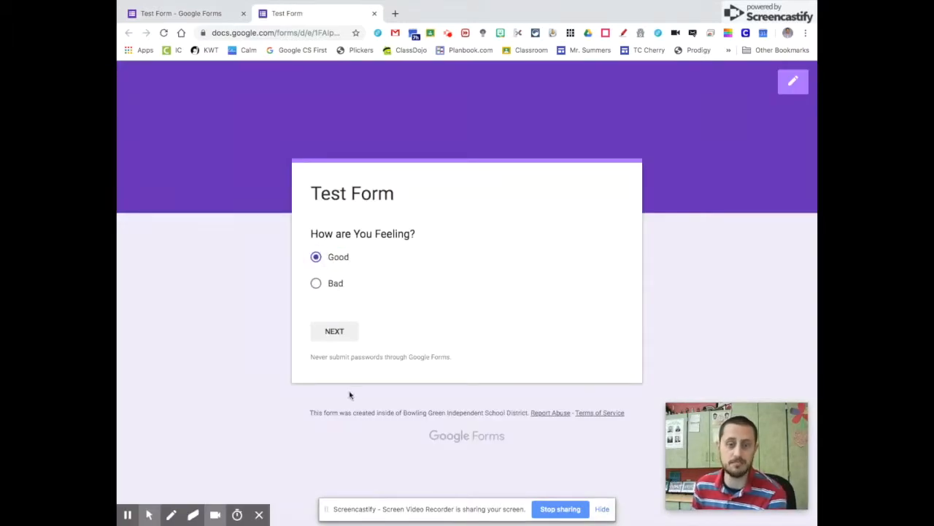
left_click(338, 336)
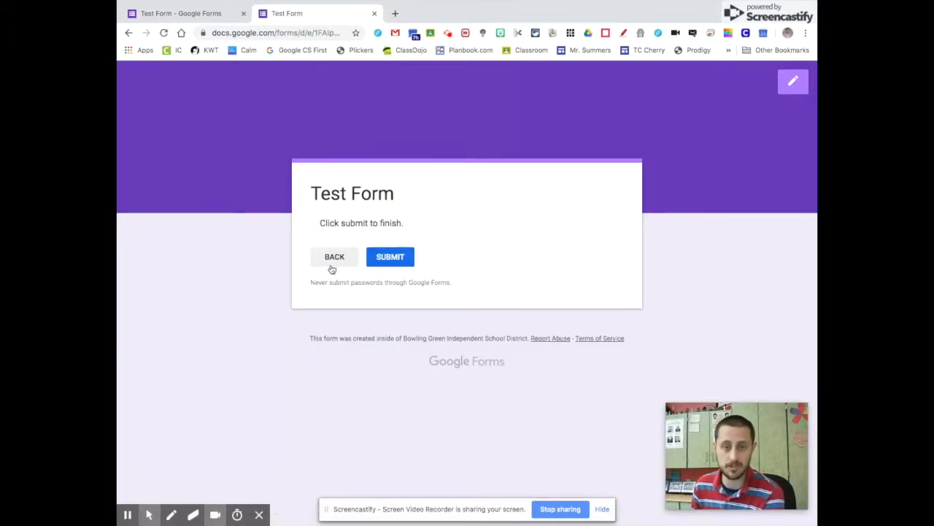
left_click(322, 259)
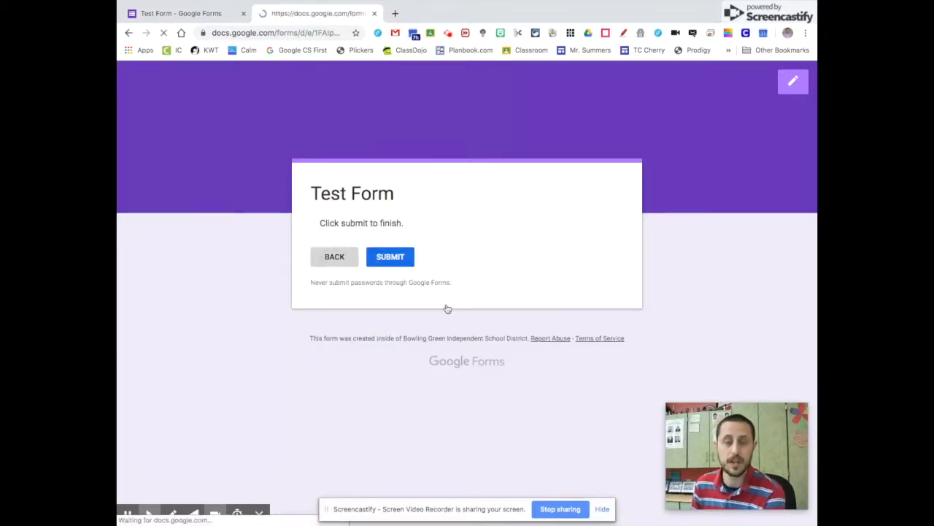
- Choose Bad to reach 'Why are you feeling bad?', step back, and return to the editor
left_click(334, 287)
left_click(340, 338)
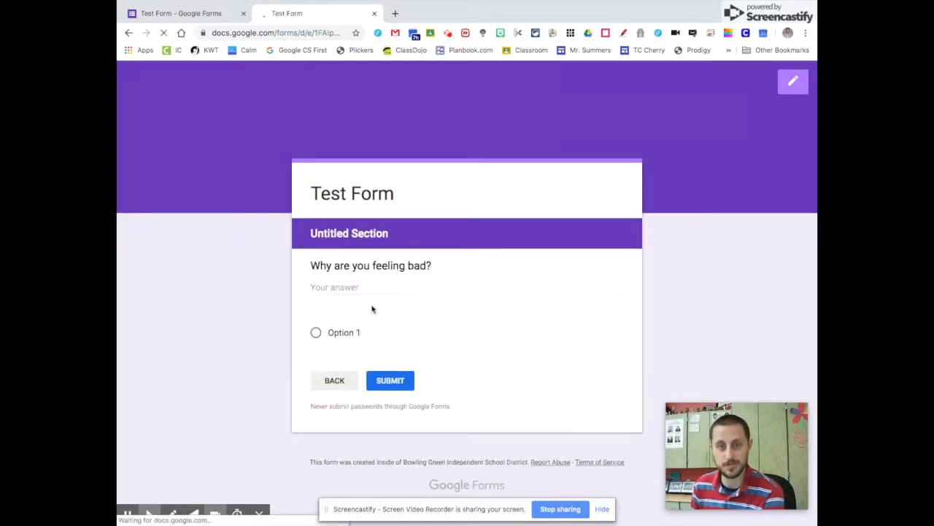
left_click(348, 289)
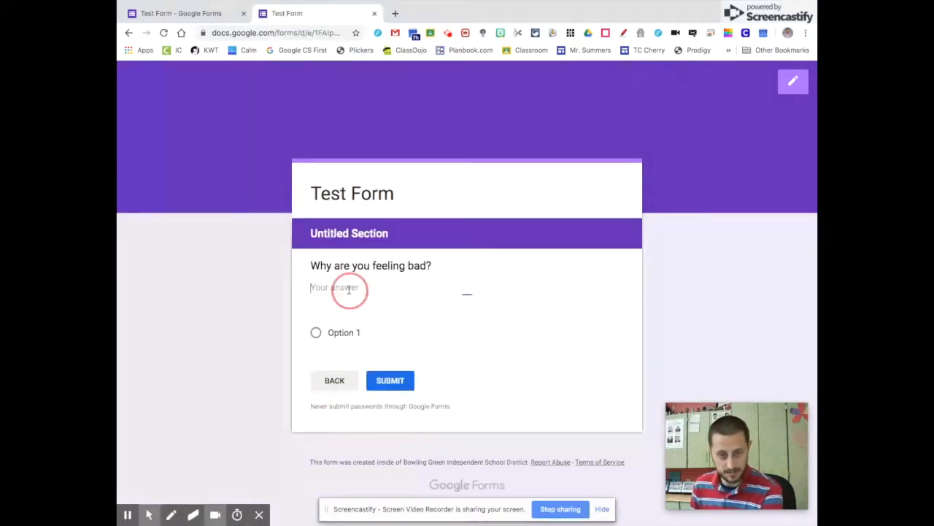
left_click(334, 384)
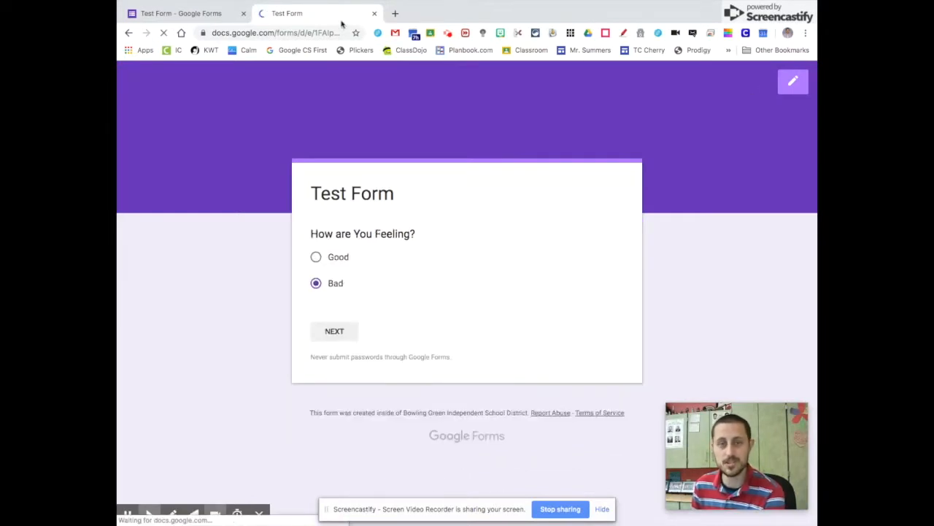
left_click(181, 13)
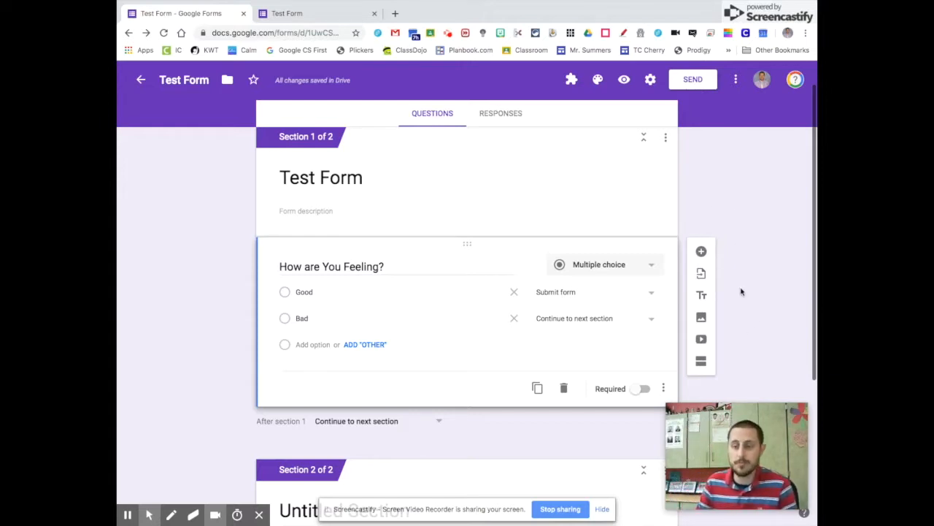
- Insert the YouTube clip 'Inside Out - Sadness helps Riley', found by searching 'Inside Out Disney'
scroll(730, 288, "down", 3)
scroll(701, 263, "up", 4)
left_click(485, 285)
scroll(790, 285, "down", 1)
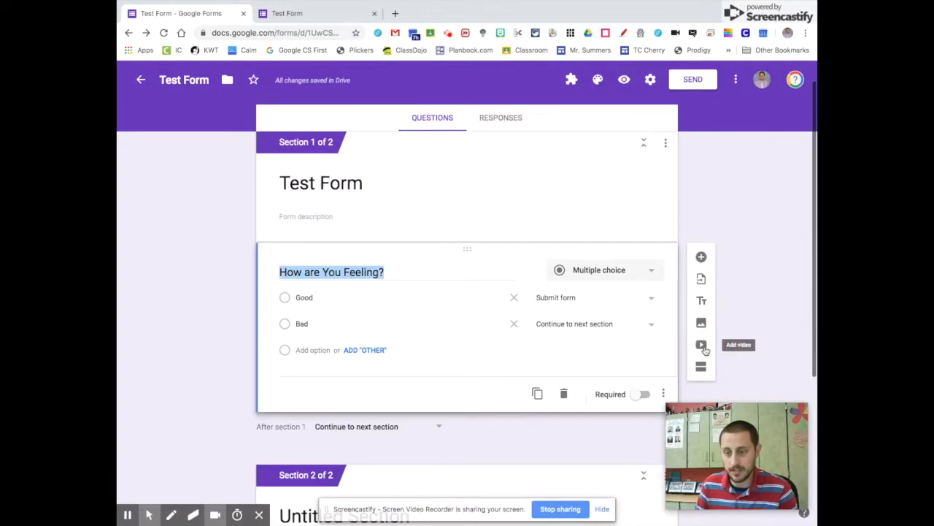
left_click(702, 342)
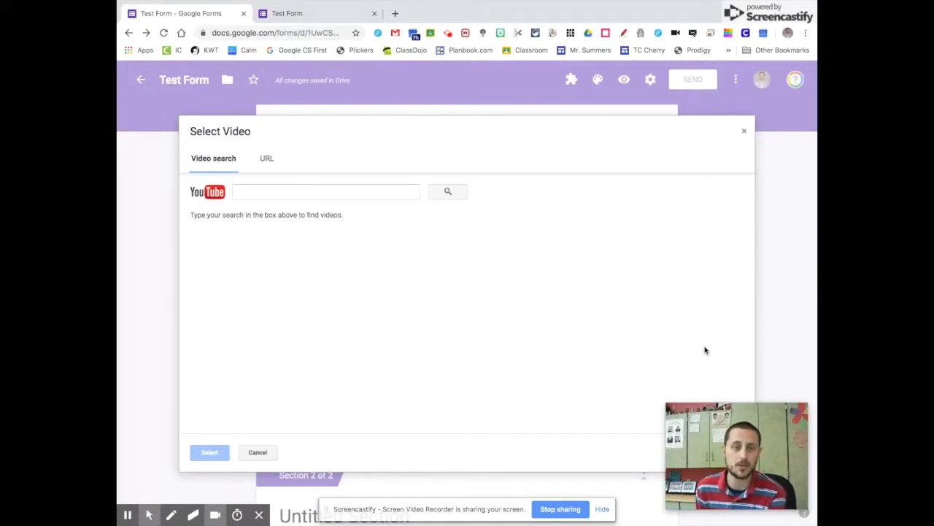
left_click(324, 197)
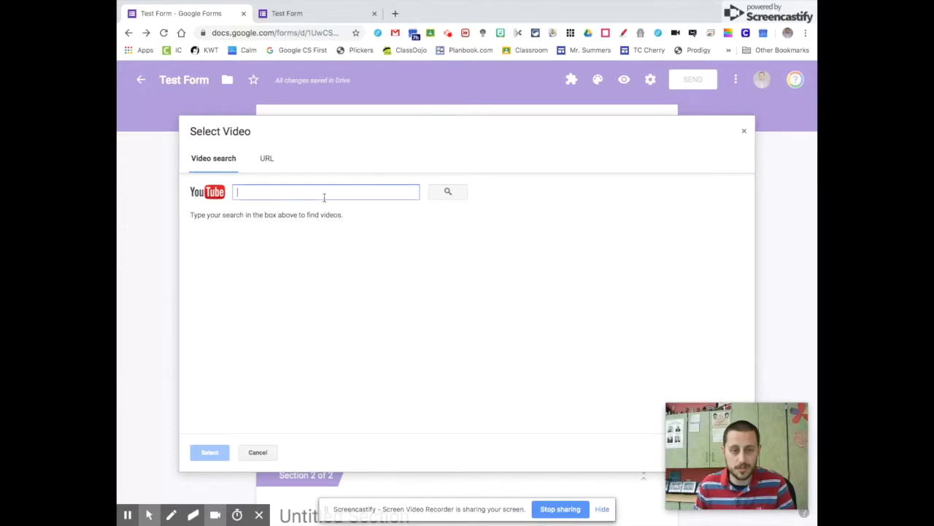
type("Inside")
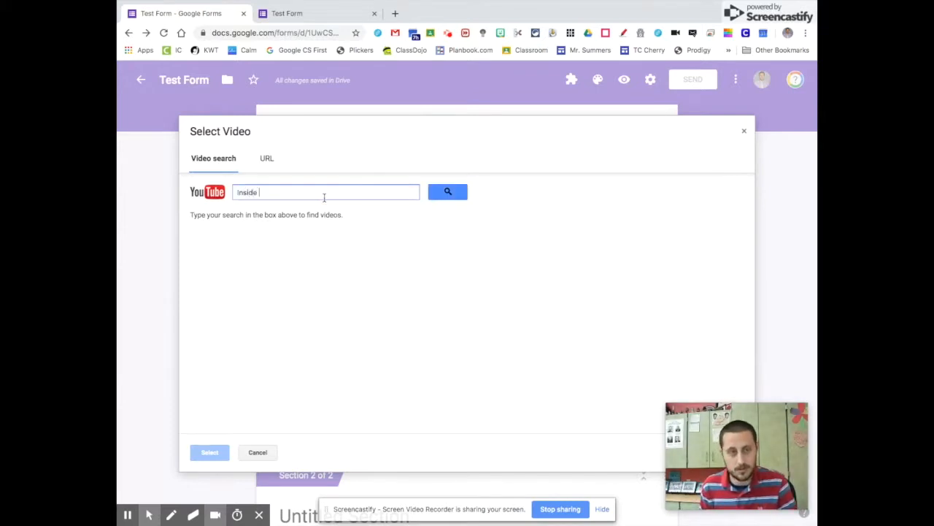
type(" Out Disney")
key("Return")
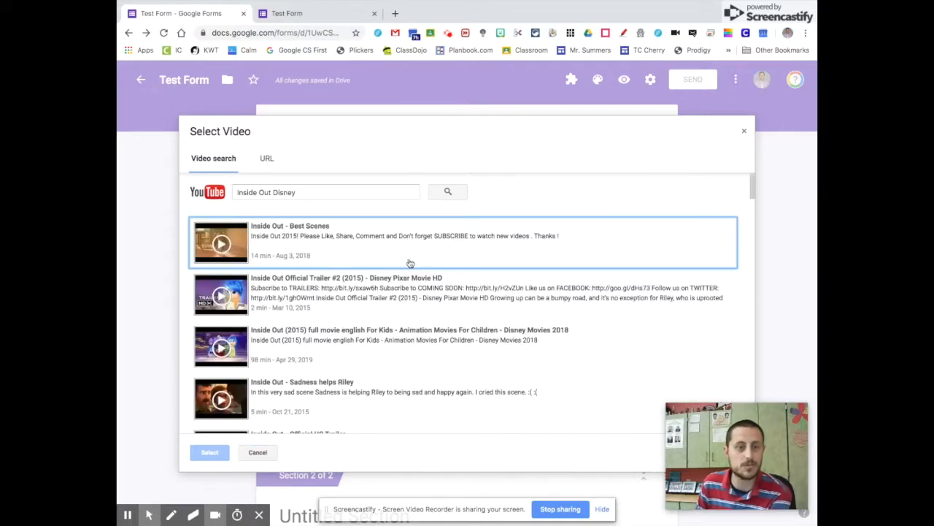
left_click(476, 244)
left_click(299, 413)
left_click(210, 453)
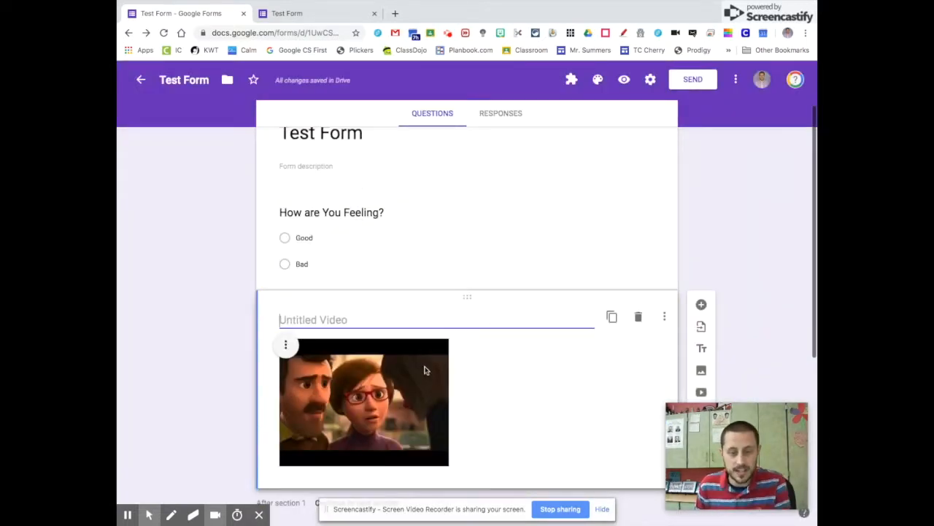
- Title the Inside Out clip 'Sadness', move it above 'How are You Feeling?', and preview
type("Sadness")
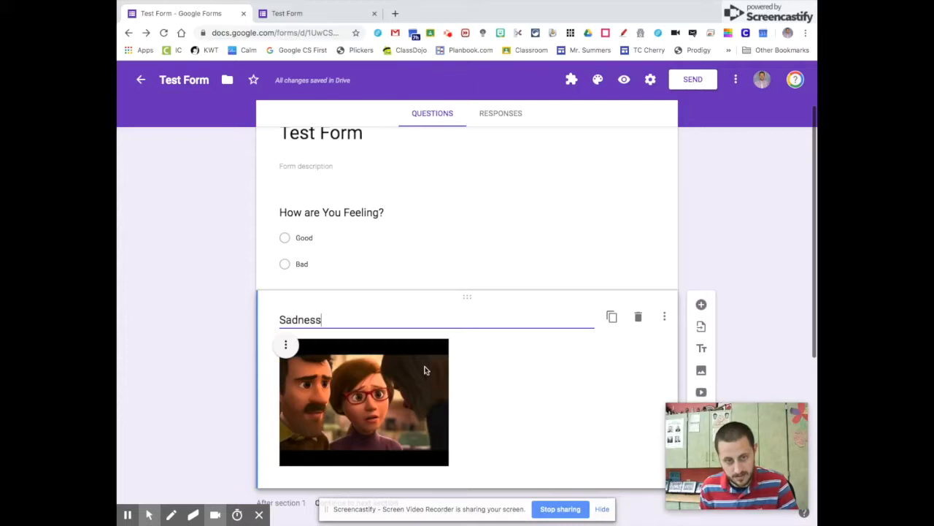
left_click_drag(470, 298, 475, 194)
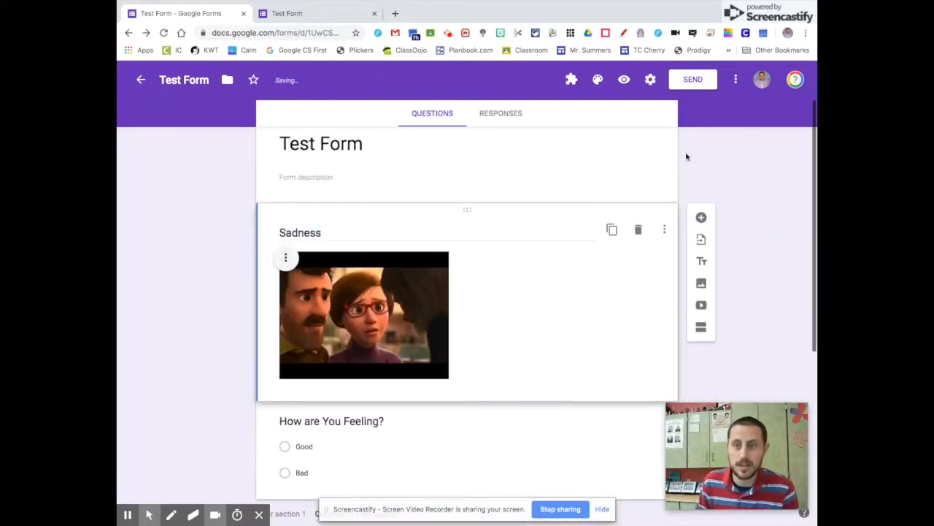
left_click(624, 79)
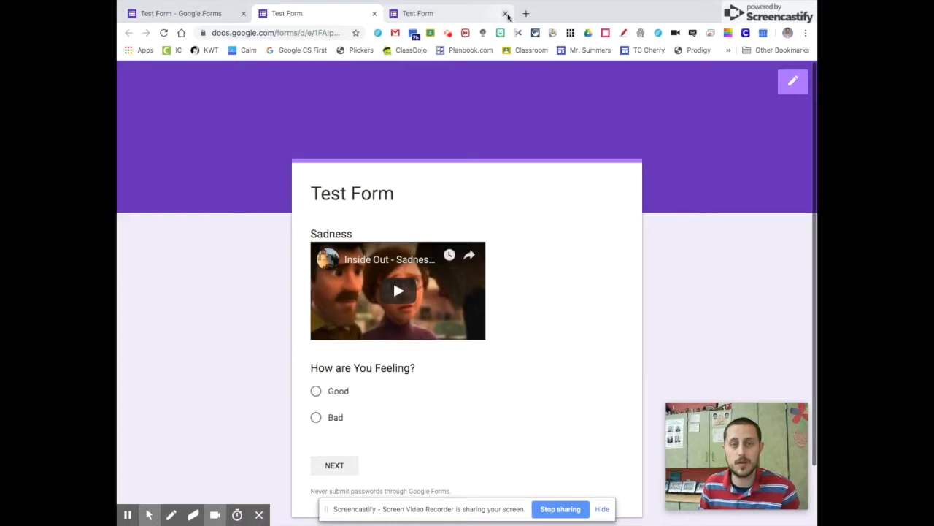
- Leave the preview for the editor and add a new title block above the Sadness video
left_click(196, 16)
left_click(553, 179)
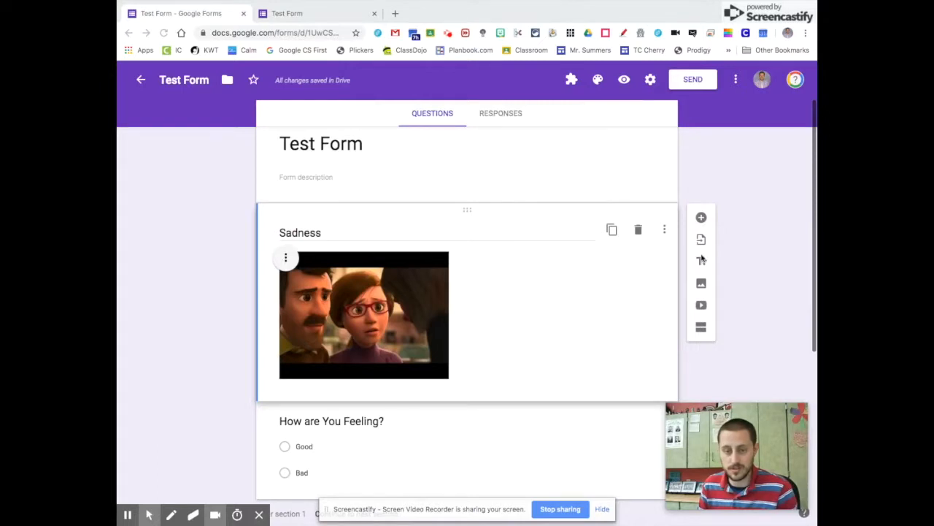
scroll(699, 263, "down", 1)
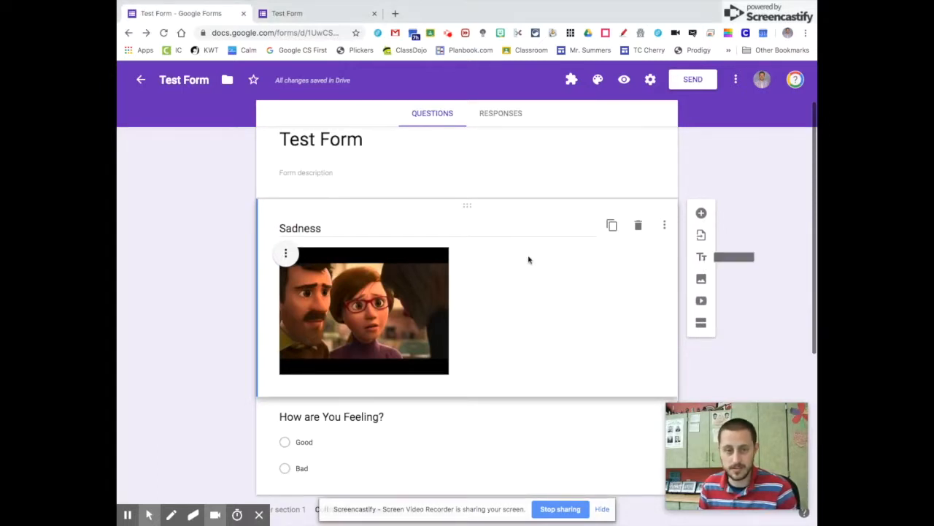
scroll(458, 303, "down", 3)
scroll(413, 286, "up", 4)
left_click(311, 246)
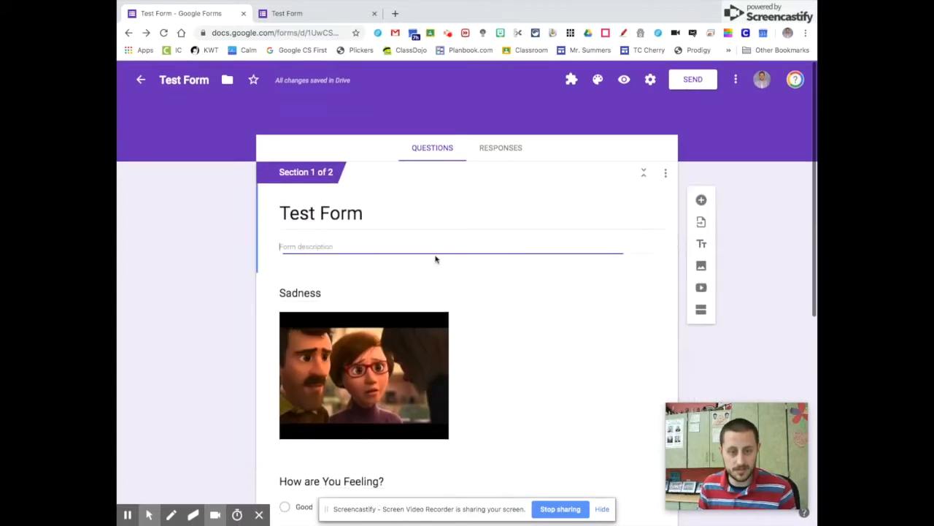
left_click(703, 220)
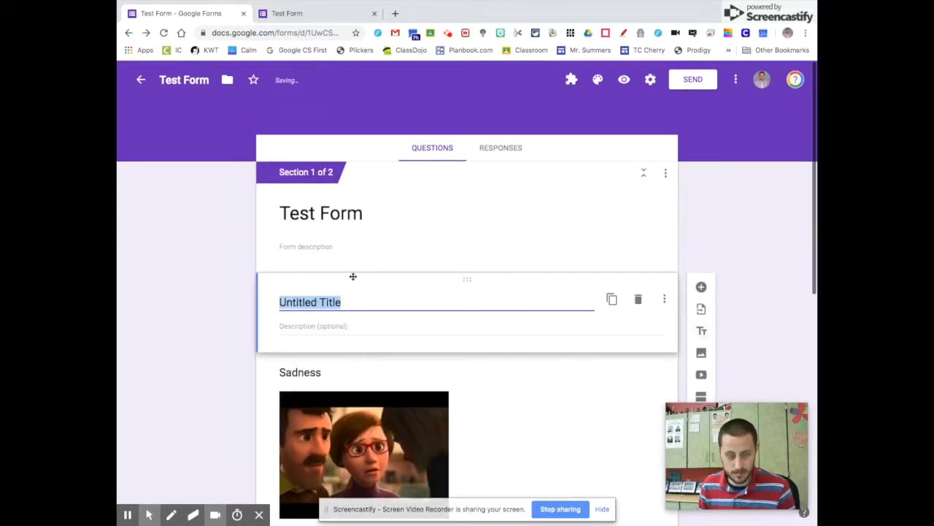
- Name the new title block 'Feeling' and check that it shows as a heading in the preview
type("Feeling")
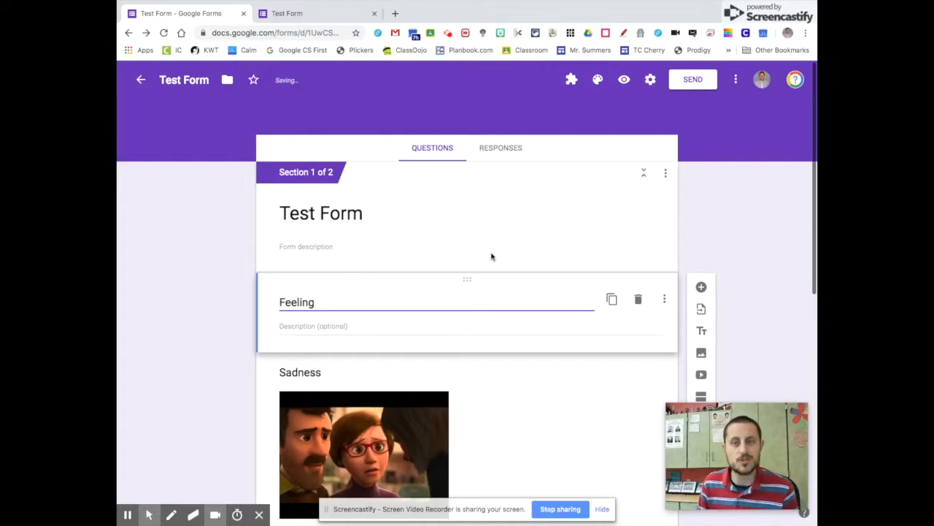
left_click(623, 79)
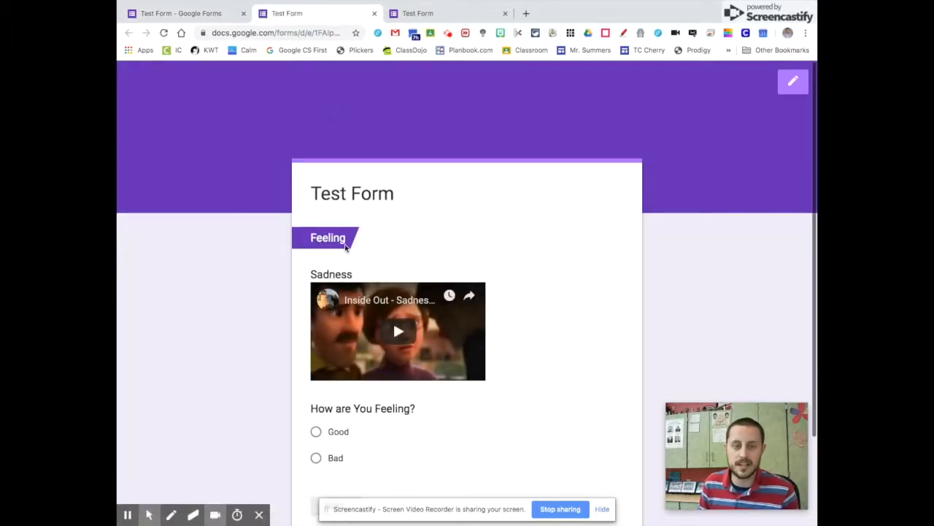
left_click(197, 13)
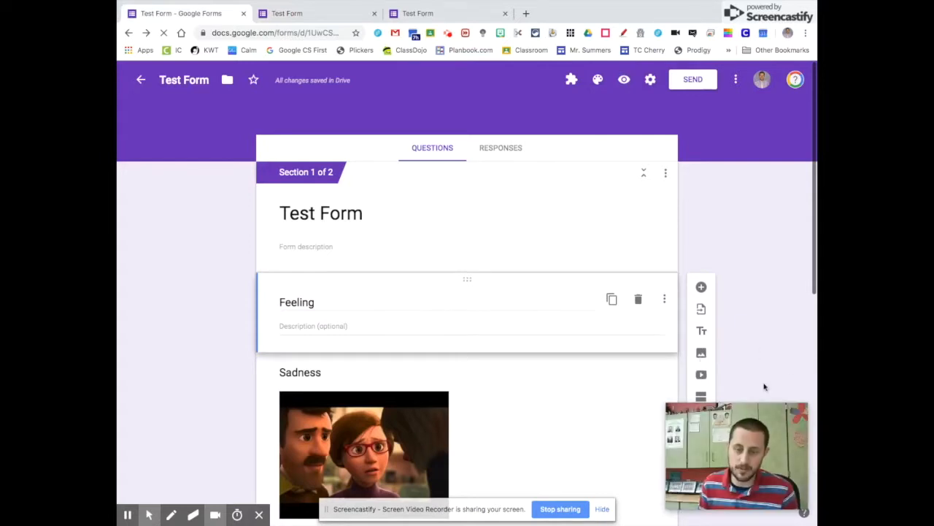
scroll(763, 344, "down", 1)
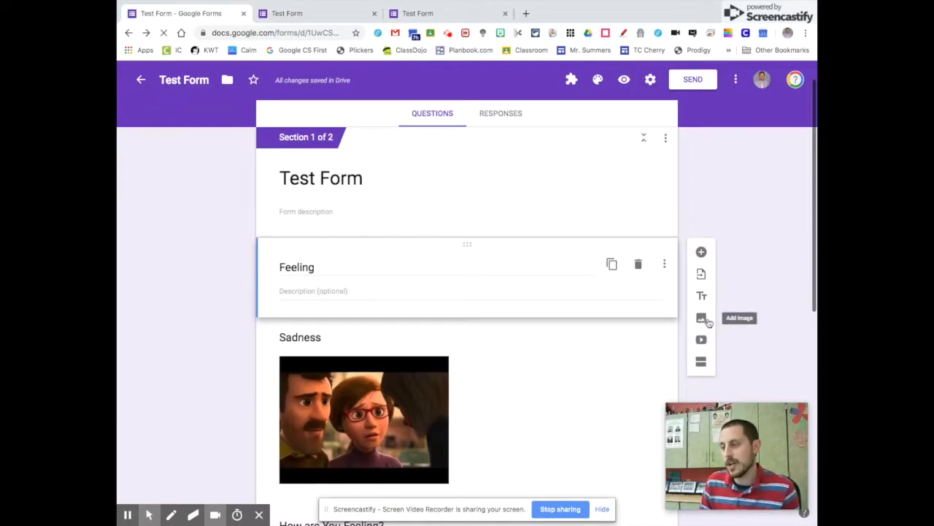
scroll(774, 220, "up", 1)
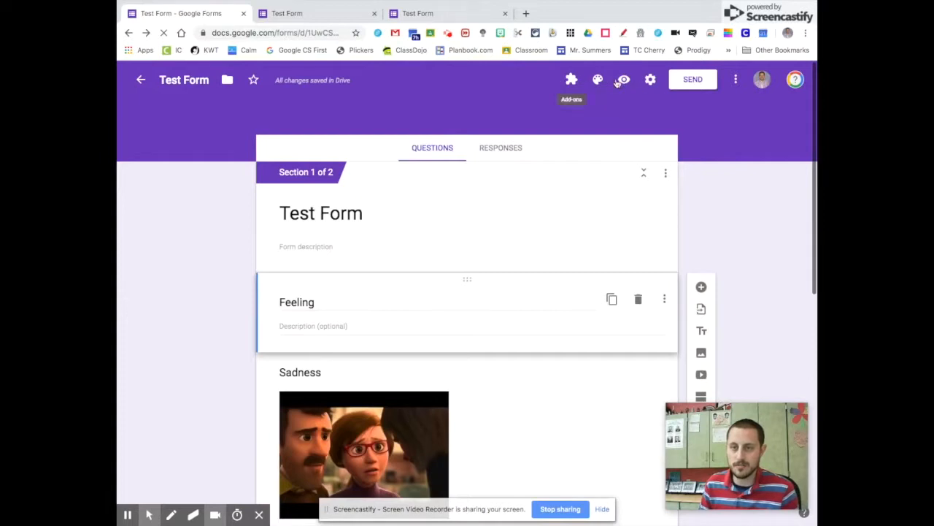
- After trying teal and blue, give the form a guitar-photo header with a matching yellow theme
left_click(598, 80)
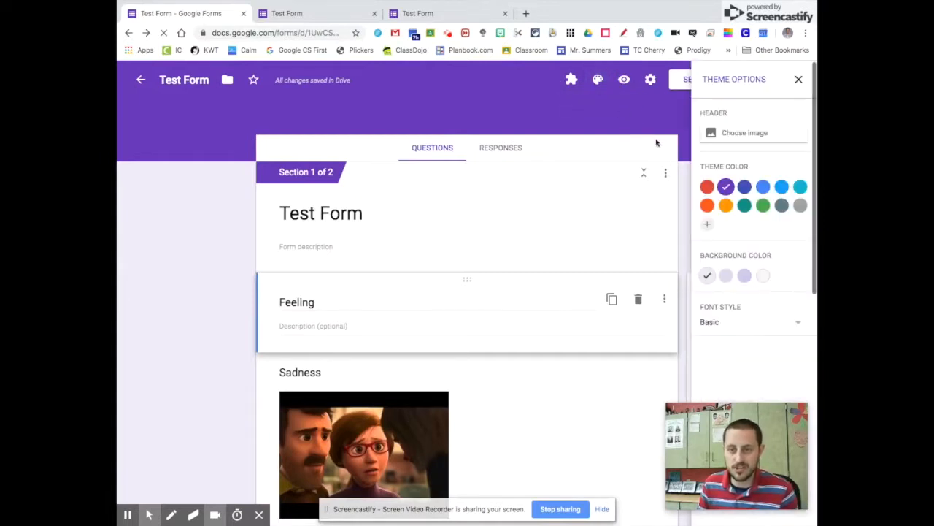
left_click(744, 205)
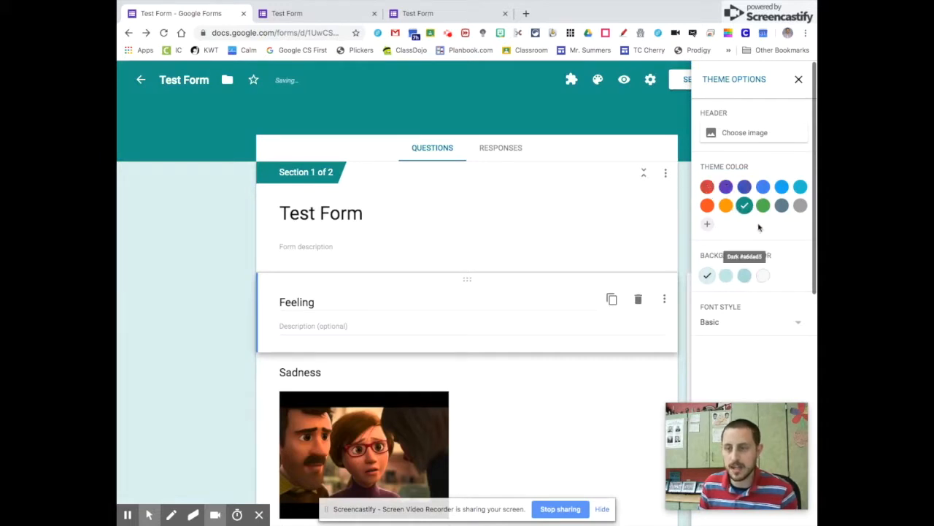
left_click(762, 189)
left_click(734, 132)
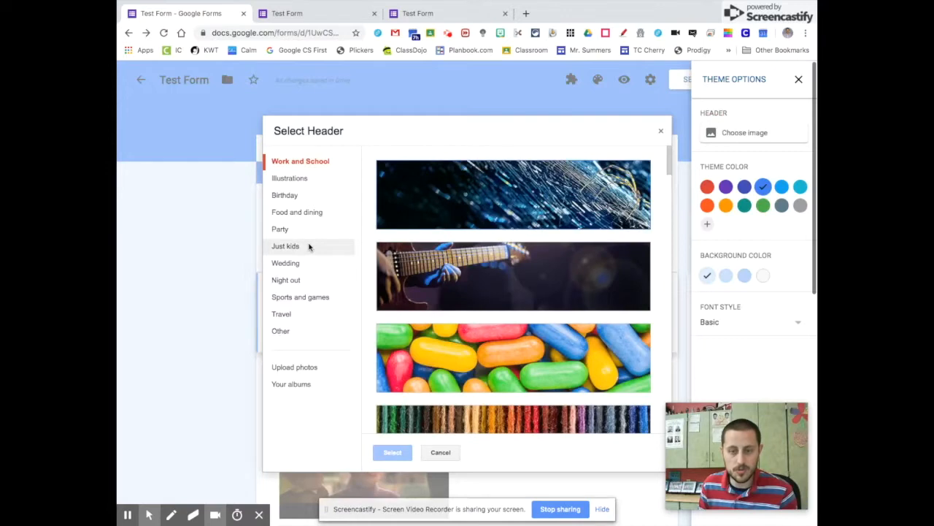
left_click(438, 292)
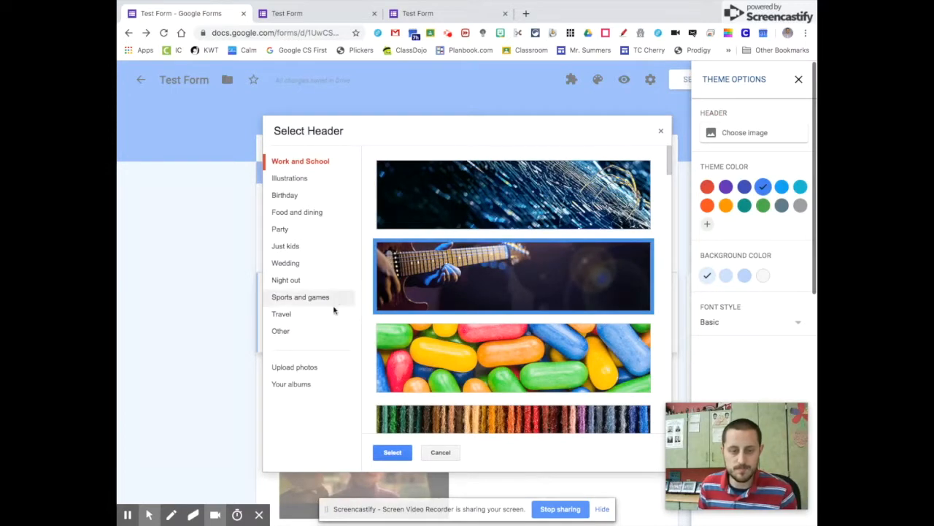
left_click(392, 452)
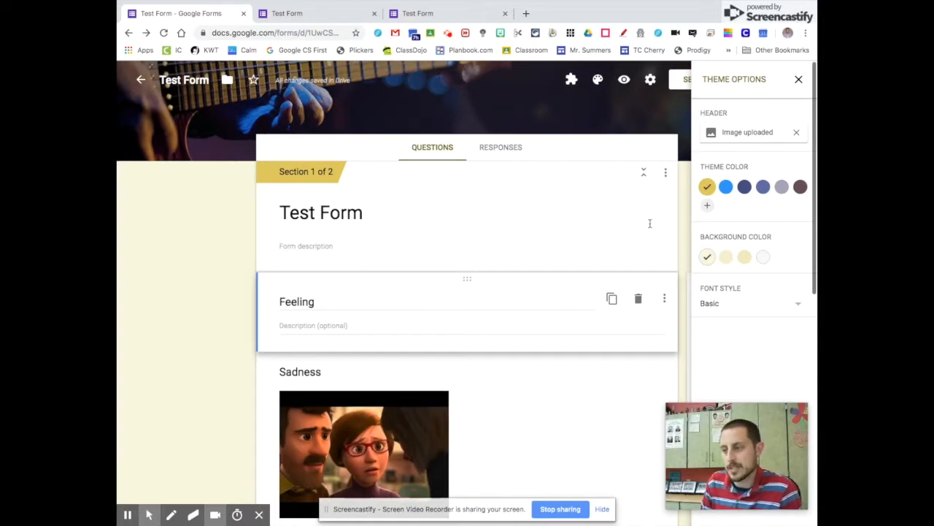
left_click(798, 79)
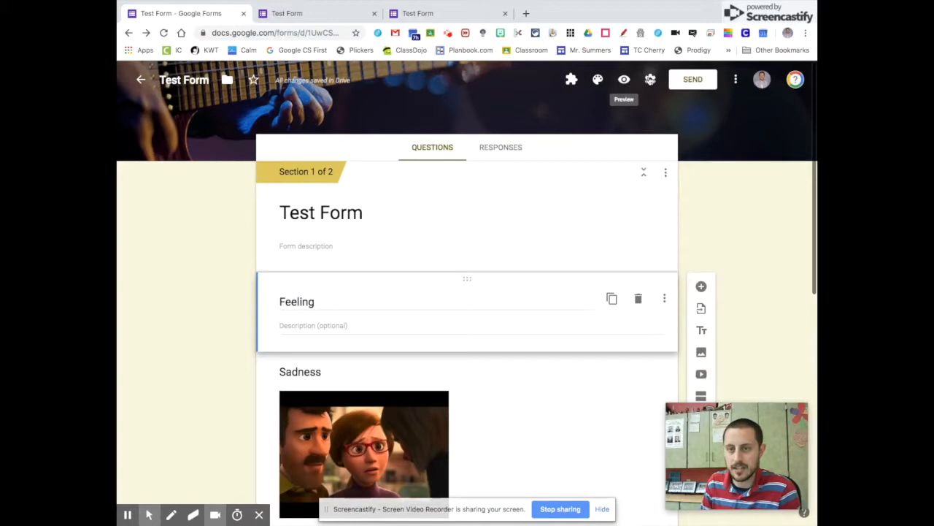
left_click(652, 80)
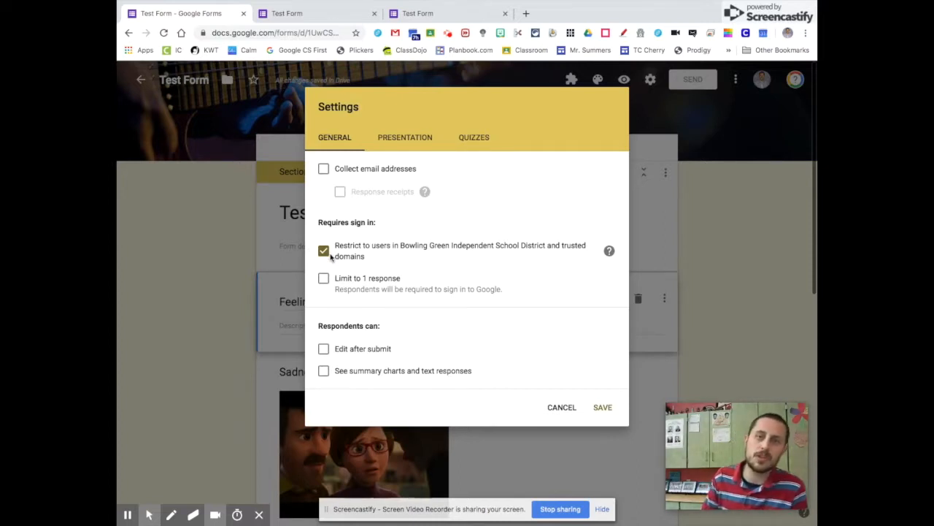
left_click(330, 255)
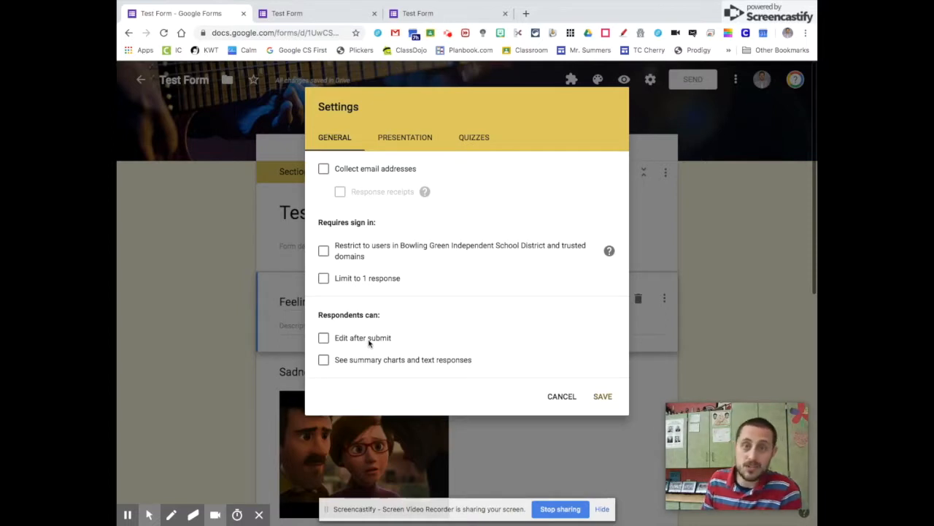
left_click(370, 341)
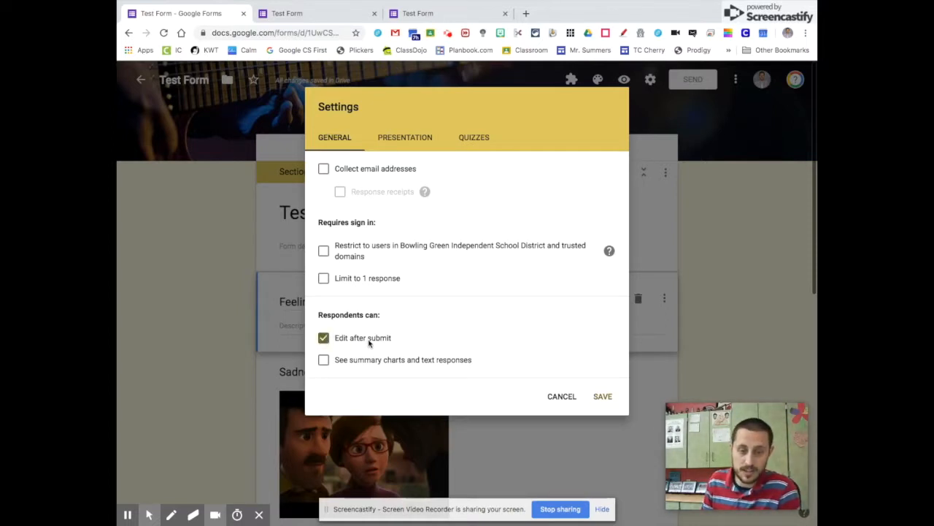
left_click(369, 341)
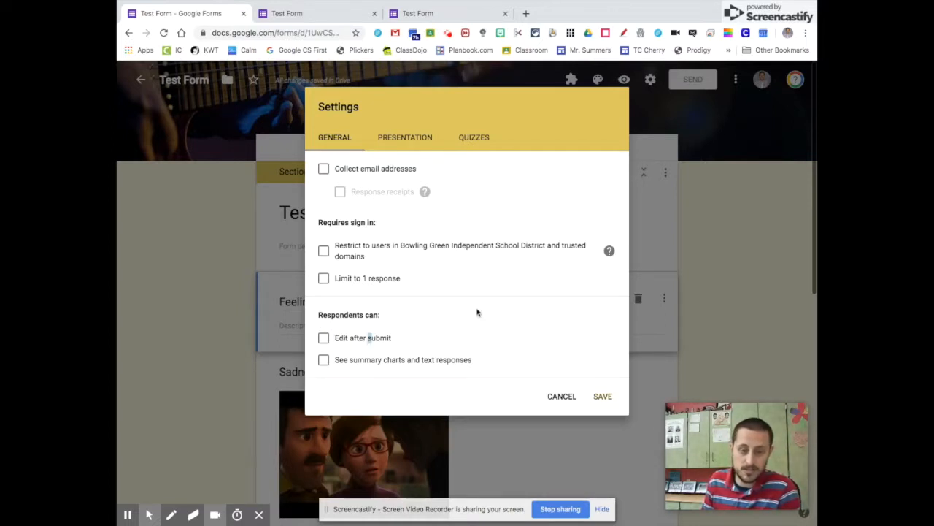
left_click(407, 138)
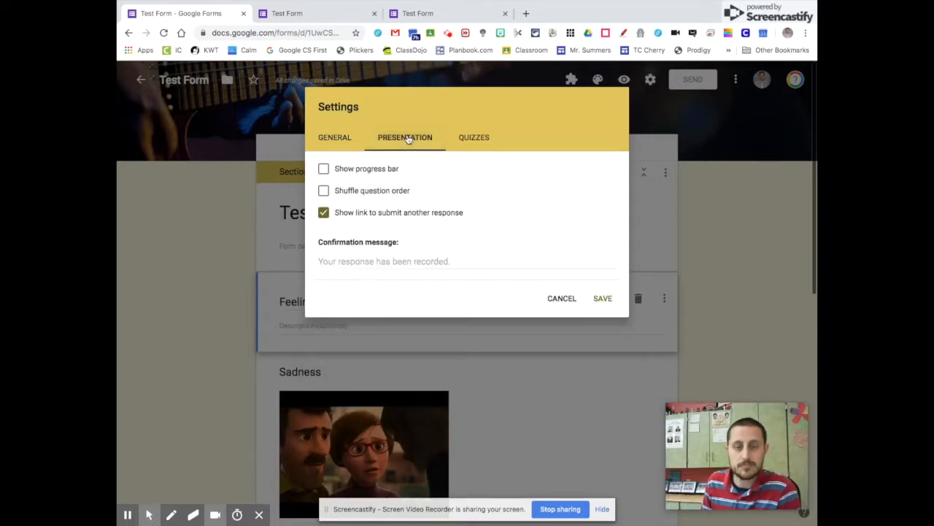
left_click(343, 138)
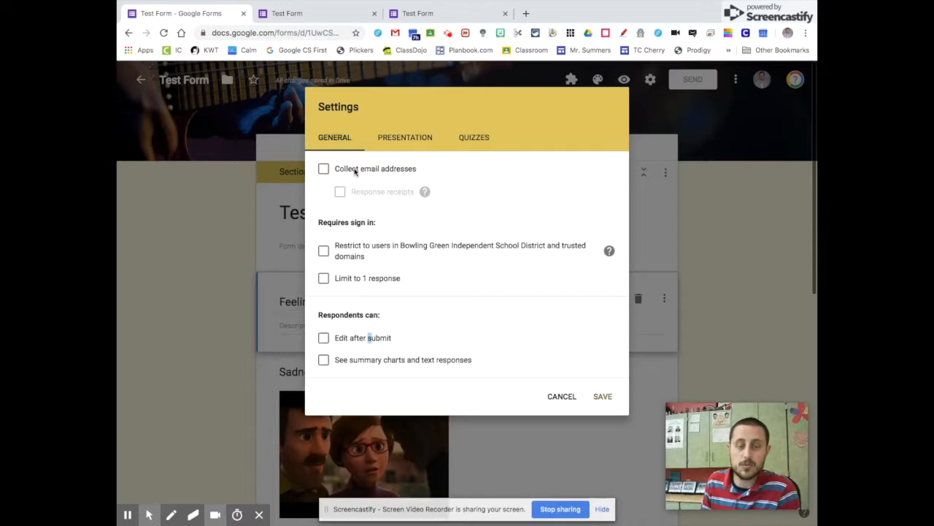
left_click(355, 171)
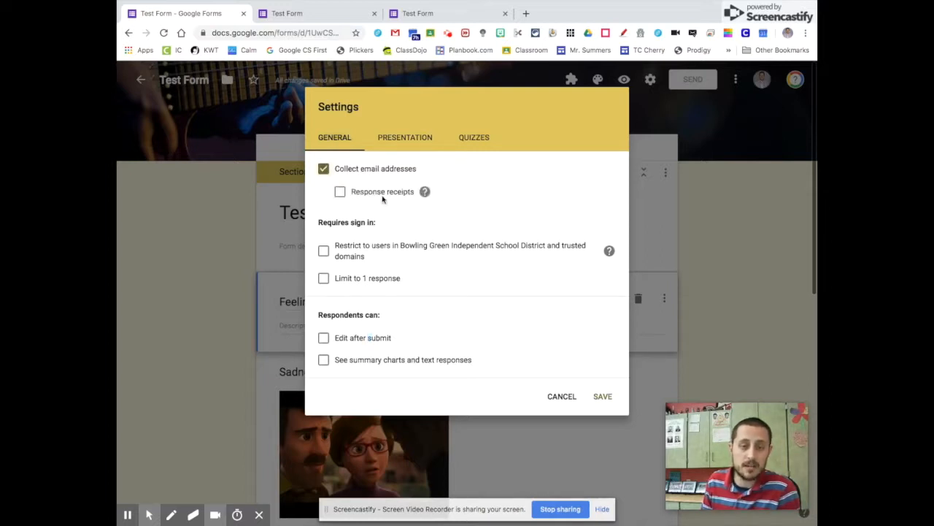
left_click(392, 248)
left_click(393, 248)
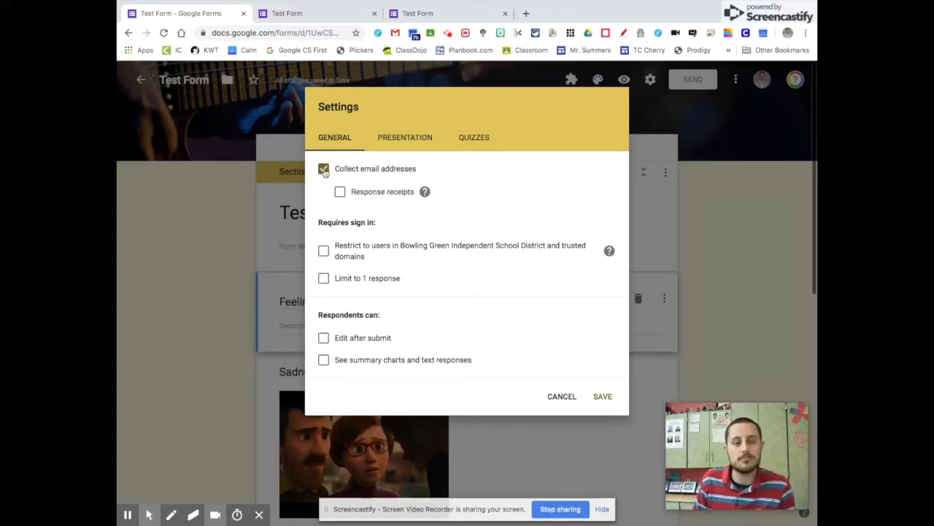
left_click(326, 173)
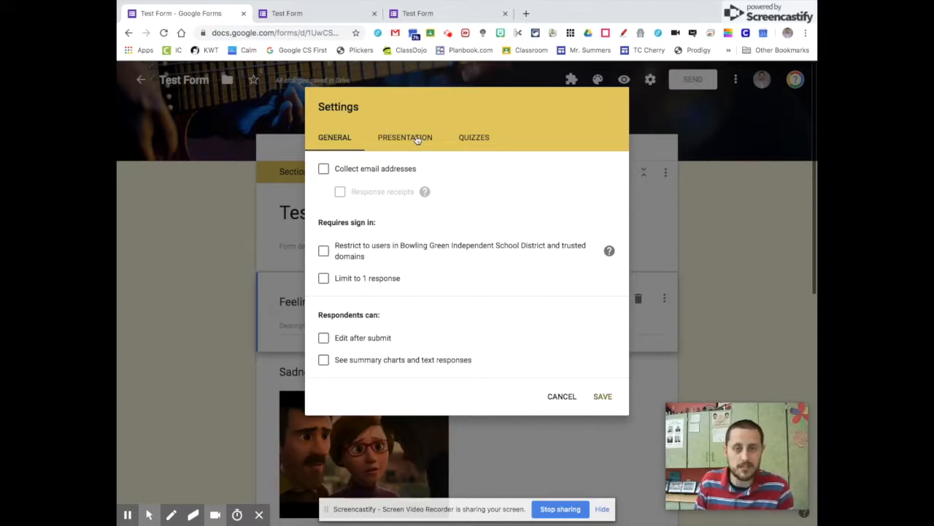
- Change the Presentation confirmation message to 'Thank you for your response'
left_click(404, 142)
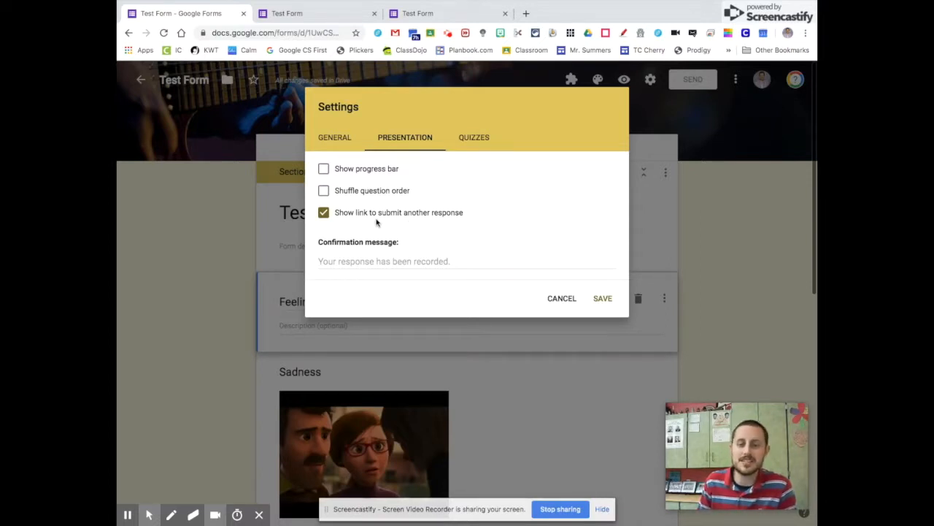
left_click(438, 260)
left_click(471, 262)
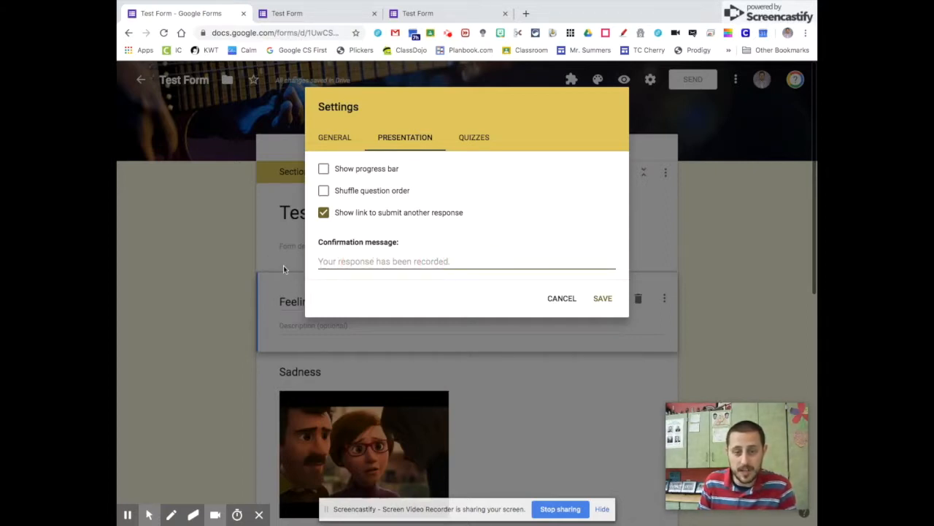
type("Thank you fo")
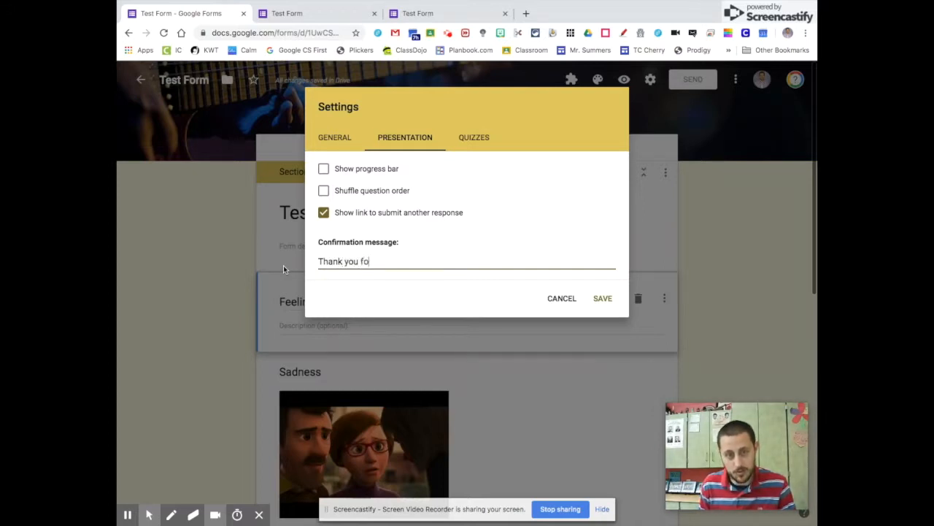
type("r your response!")
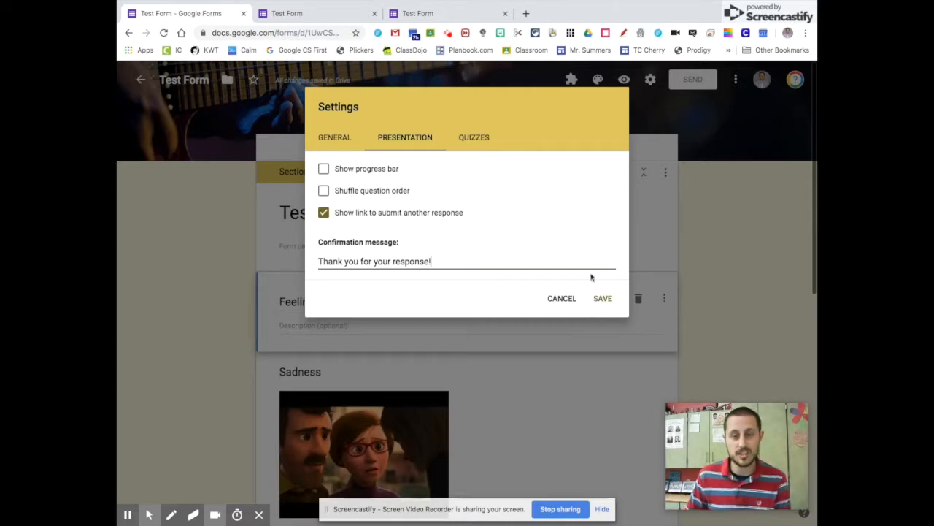
- Make Test Form a quiz with Chromebook locked mode on, and save the settings
left_click(476, 140)
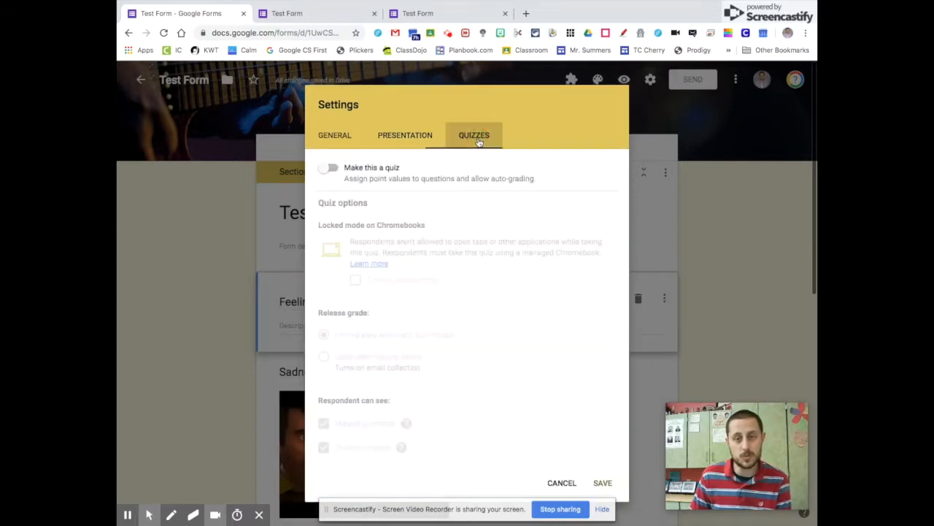
left_click(330, 172)
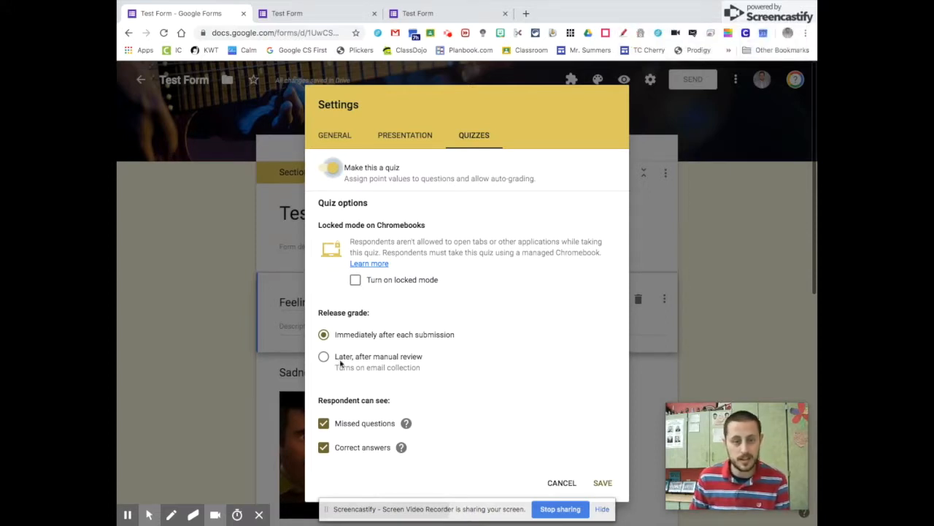
left_click(356, 280)
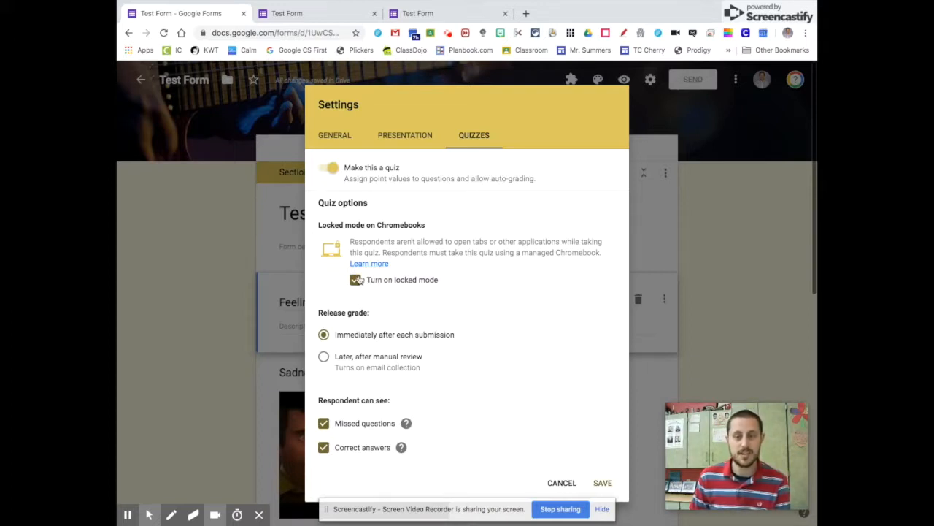
left_click(602, 482)
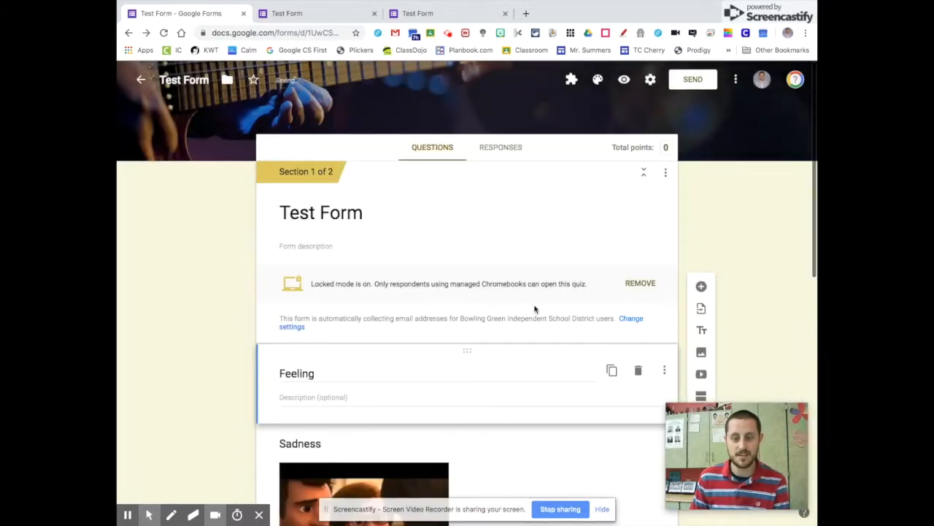
- In the answer key, mark Good as correct for 'How are You Feeling?', worth 1 point
scroll(535, 309, "down", 5)
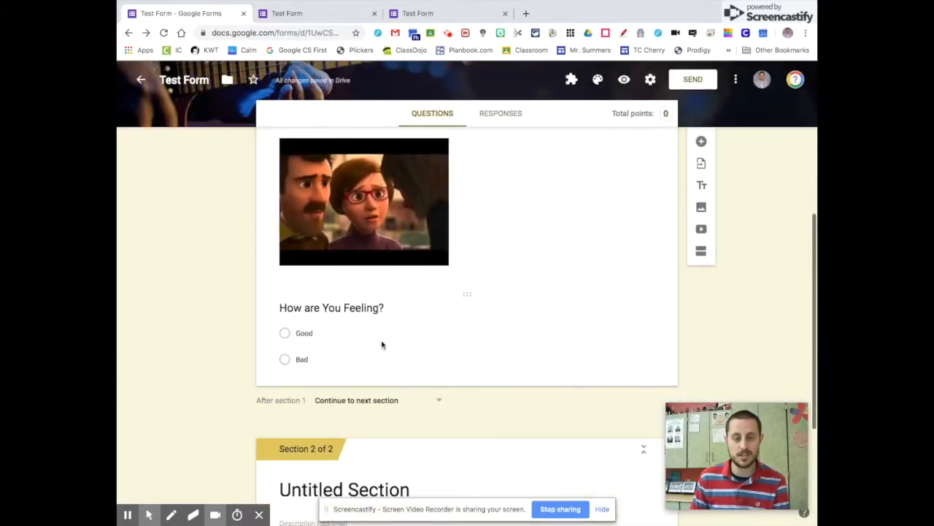
left_click(381, 345)
left_click(326, 413)
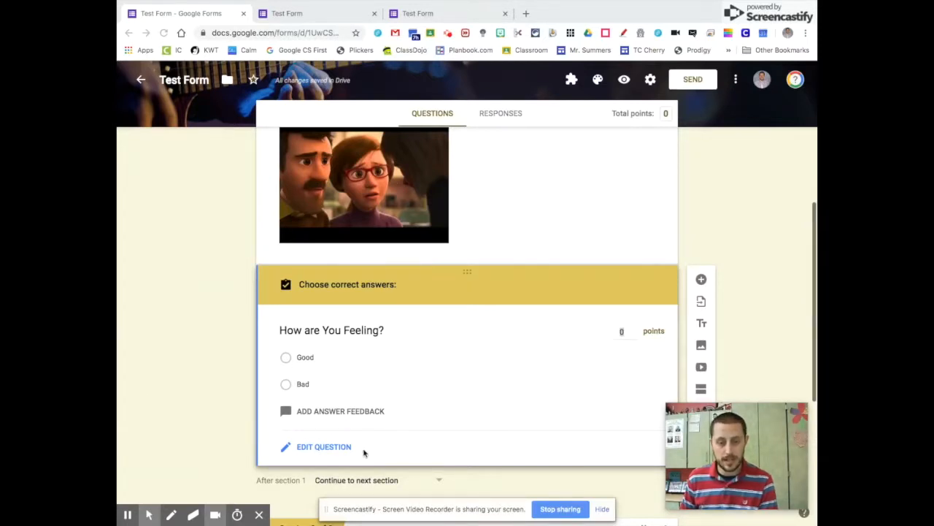
scroll(366, 410, "down", 2)
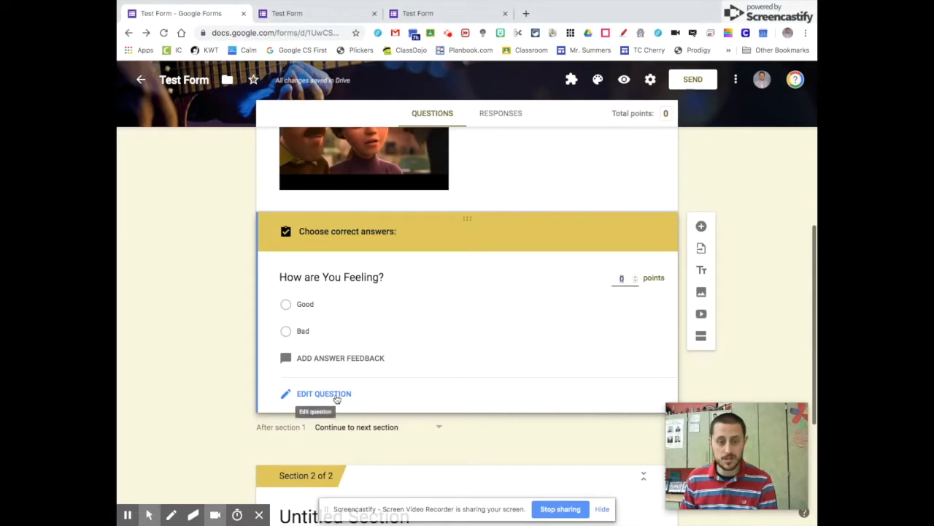
left_click(337, 399)
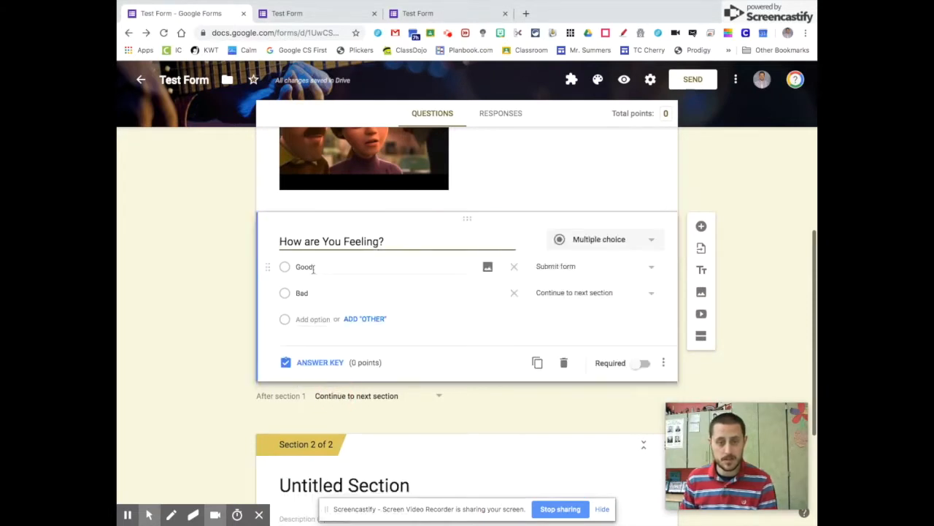
left_click(321, 363)
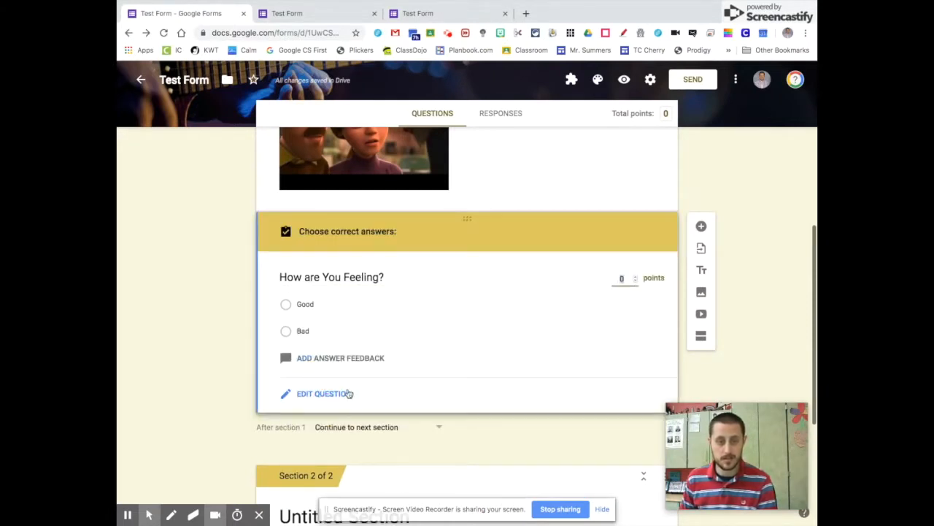
left_click(286, 304)
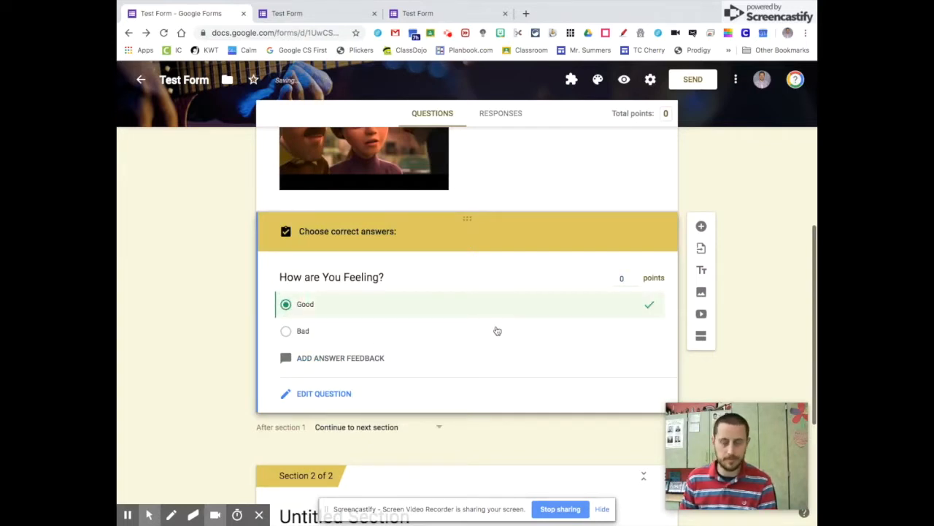
left_click(633, 276)
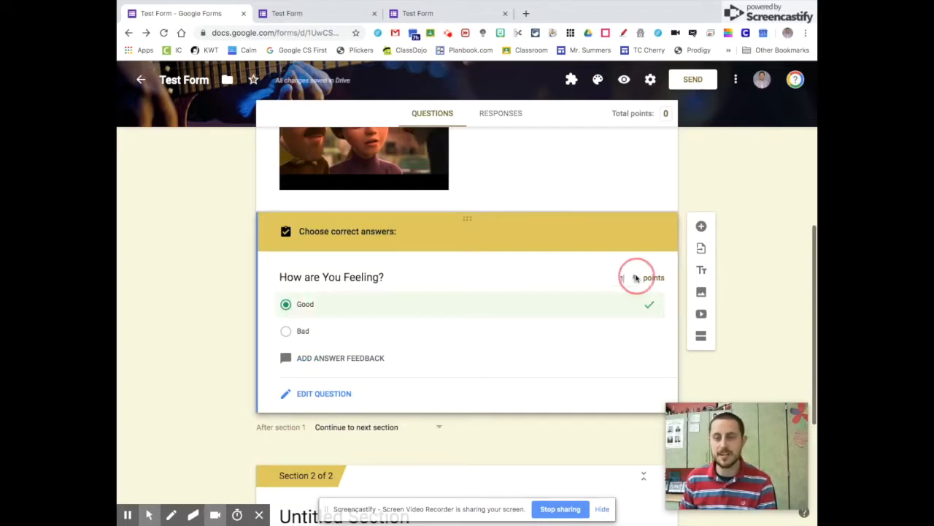
left_click(321, 394)
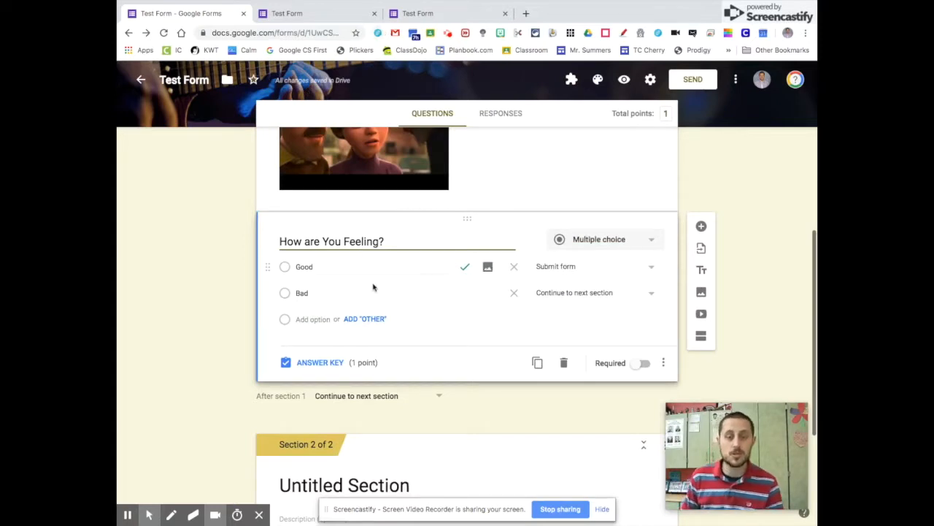
scroll(365, 277, "down", 5)
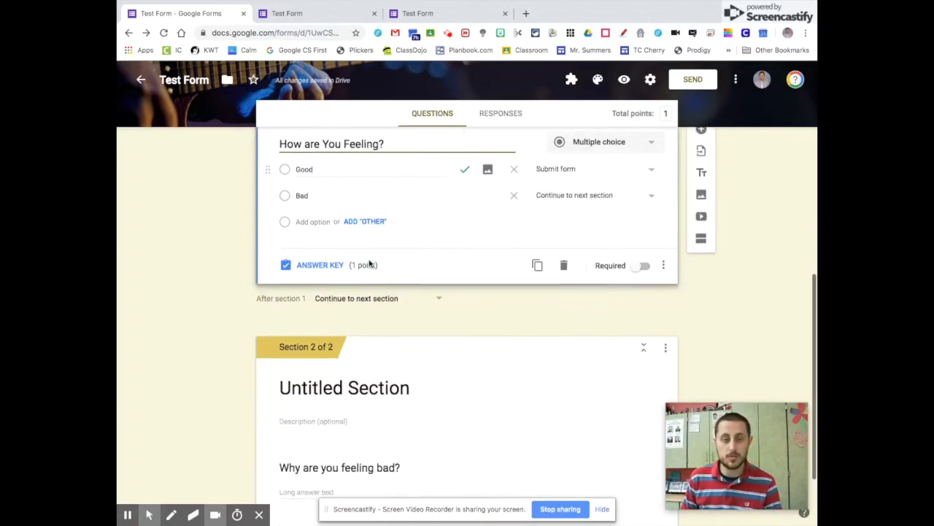
scroll(484, 282, "up", 10)
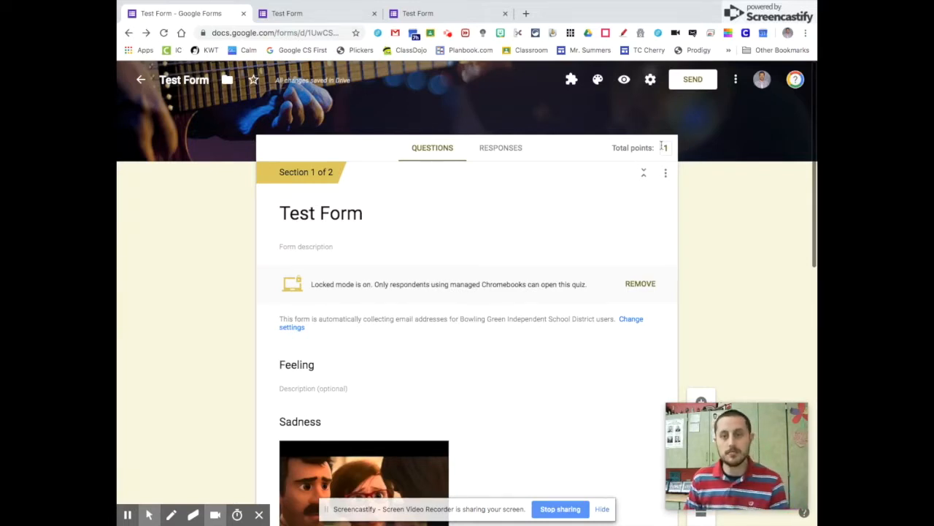
- Add a recipient's email address in the Send form dialog
left_click(686, 79)
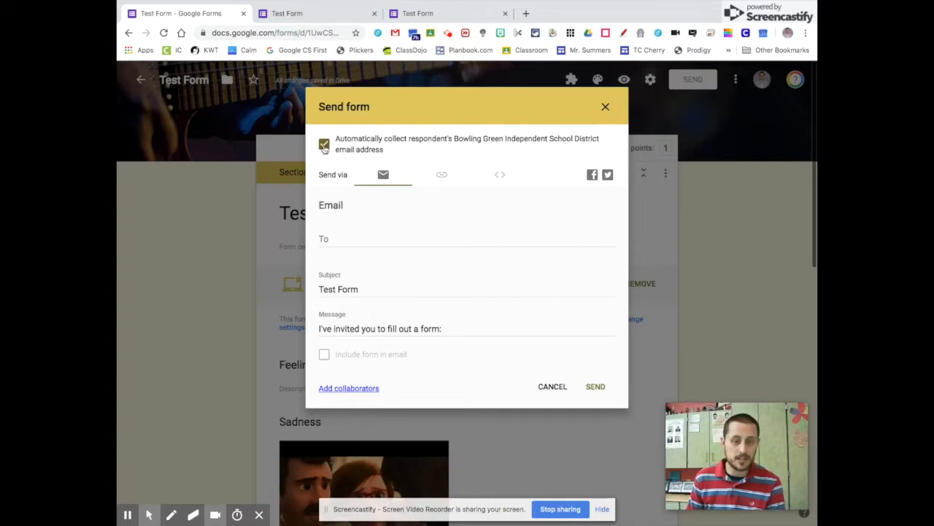
left_click(377, 243)
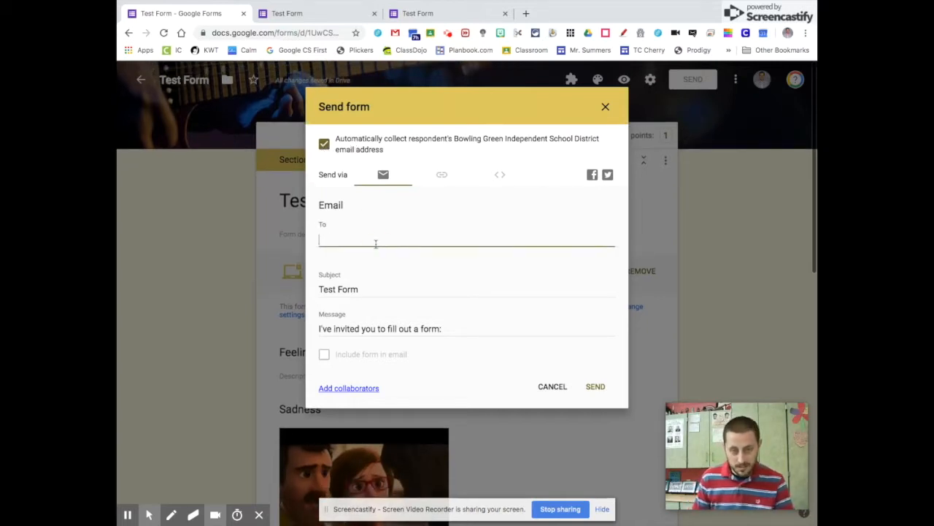
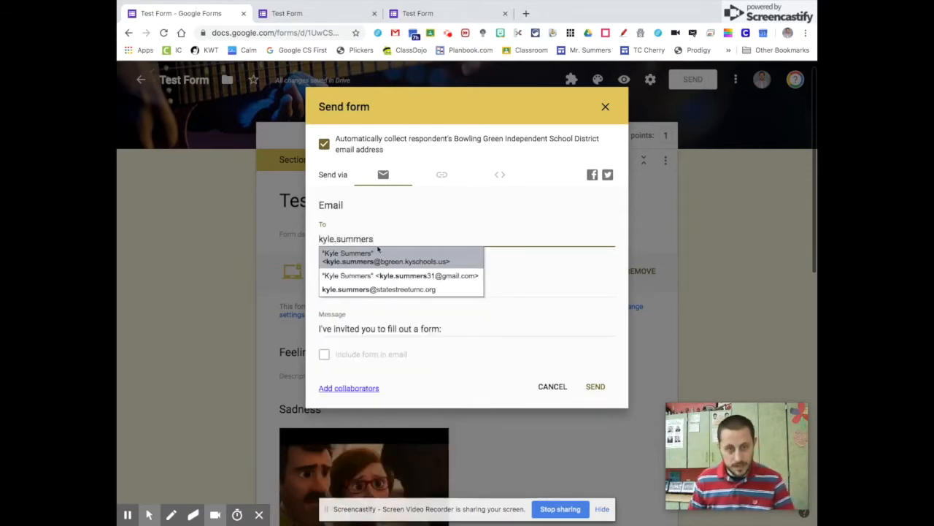
scroll(388, 268, "up", 5)
left_click(395, 266)
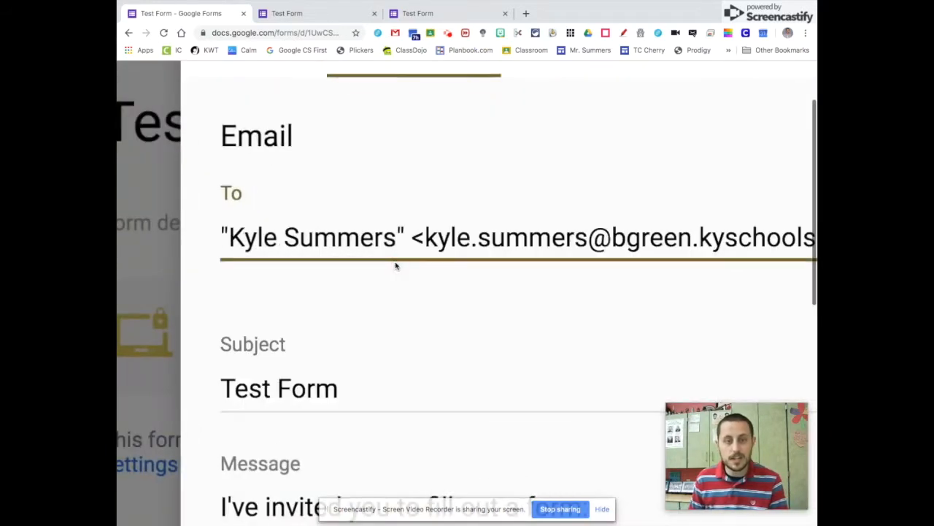
scroll(395, 265, "down", 5)
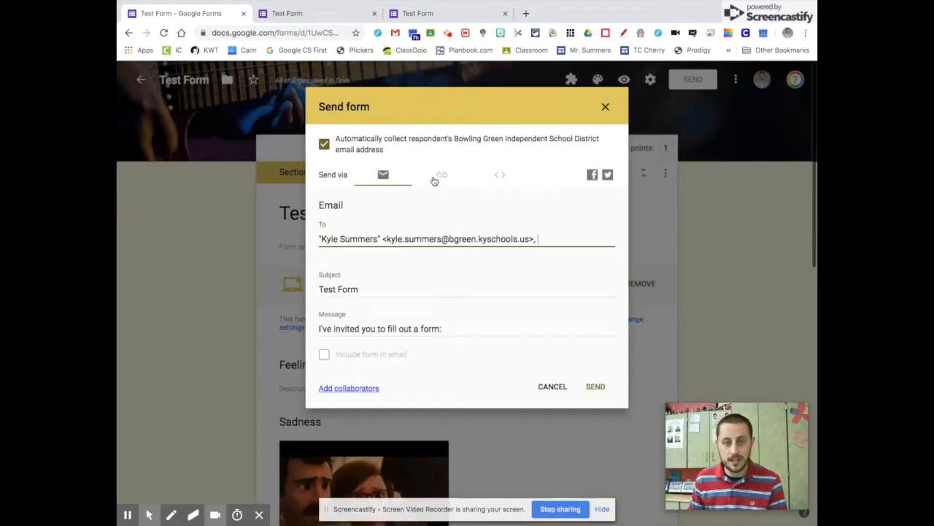
- Get a shortened forms.gle link, look at the embed option, then cancel without sending
left_click(443, 176)
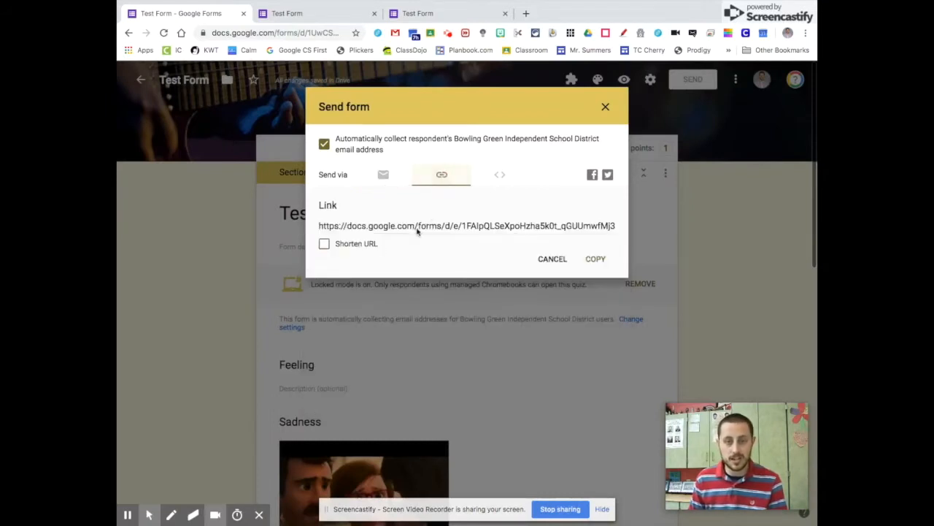
left_click(371, 243)
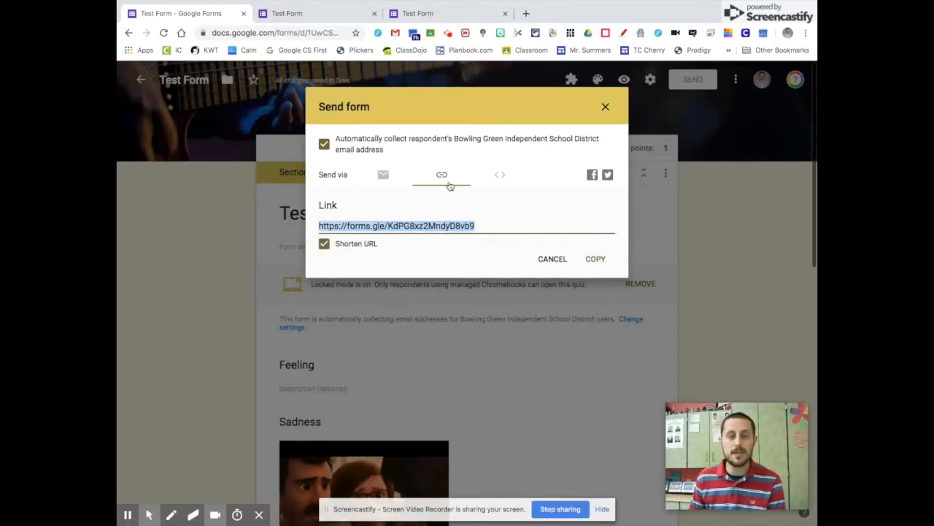
left_click(509, 177)
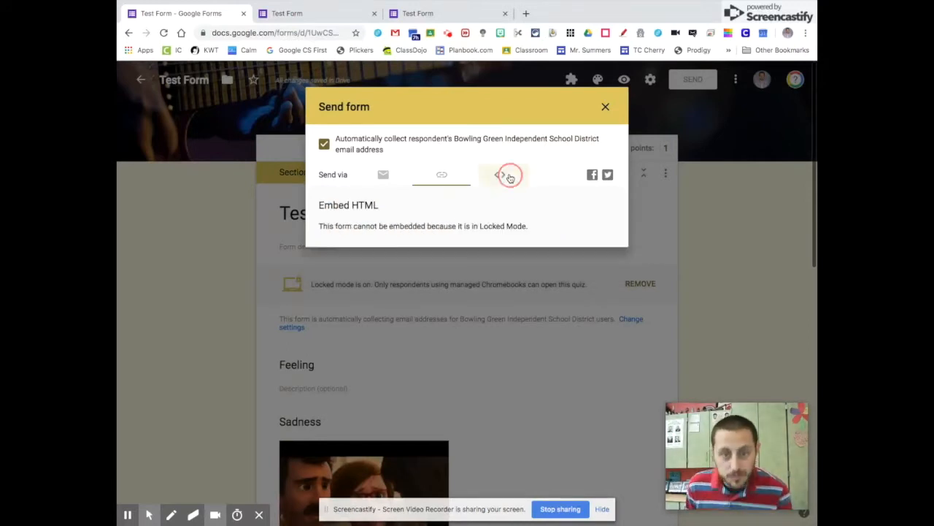
left_click(445, 177)
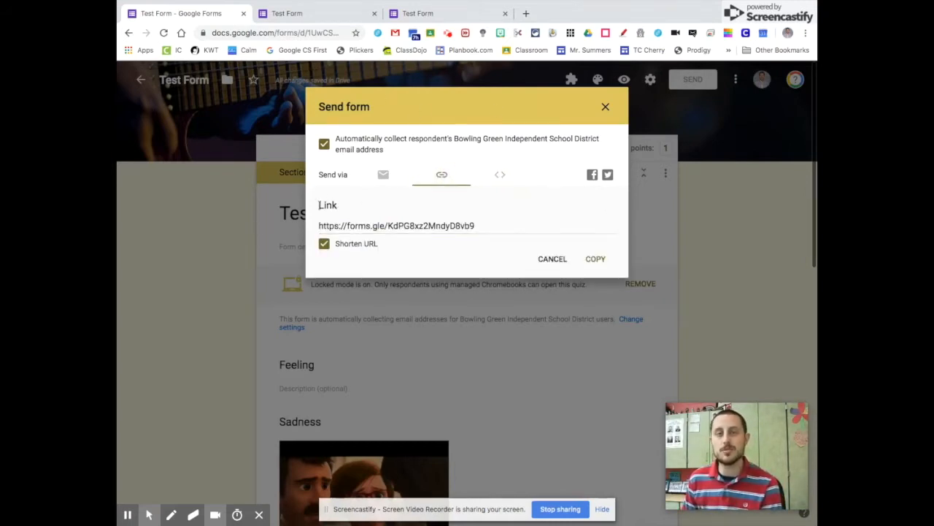
left_click(566, 263)
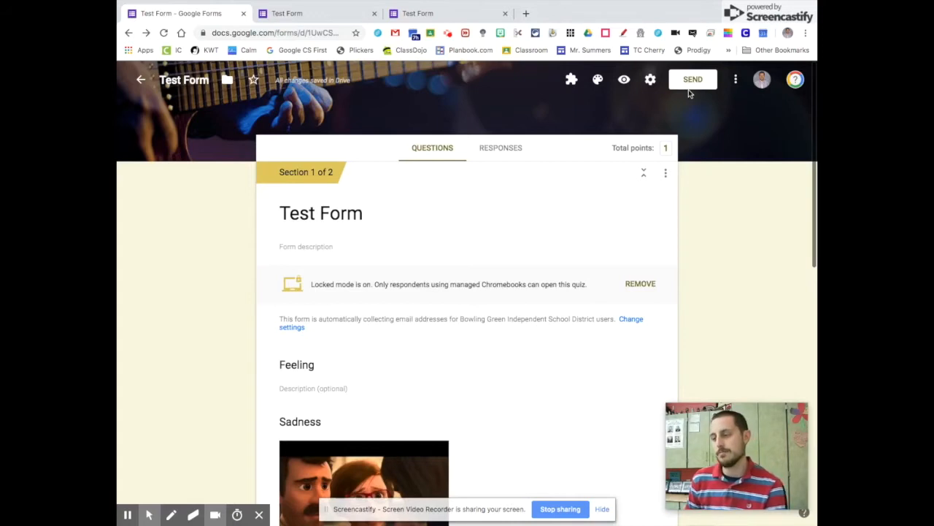
- Check the Responses tab and preview the form as a respondent, then return to editing
left_click(502, 154)
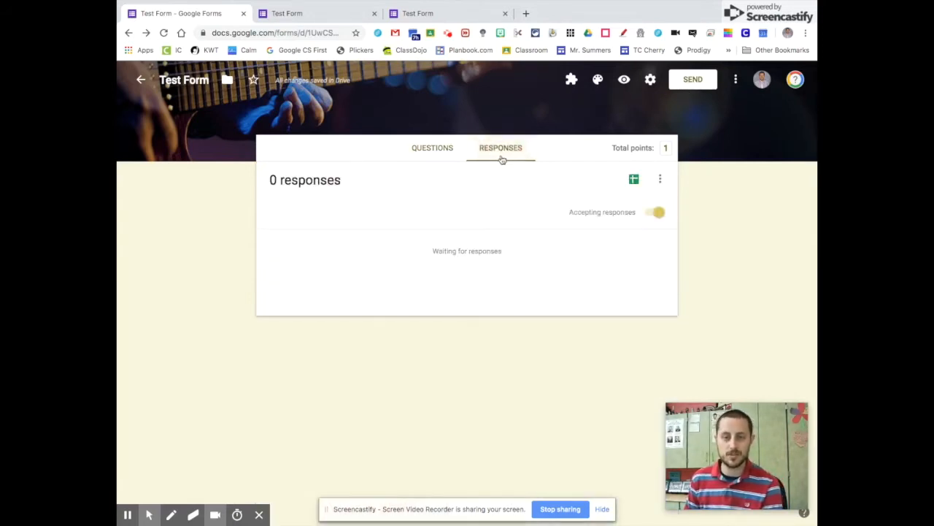
left_click(441, 152)
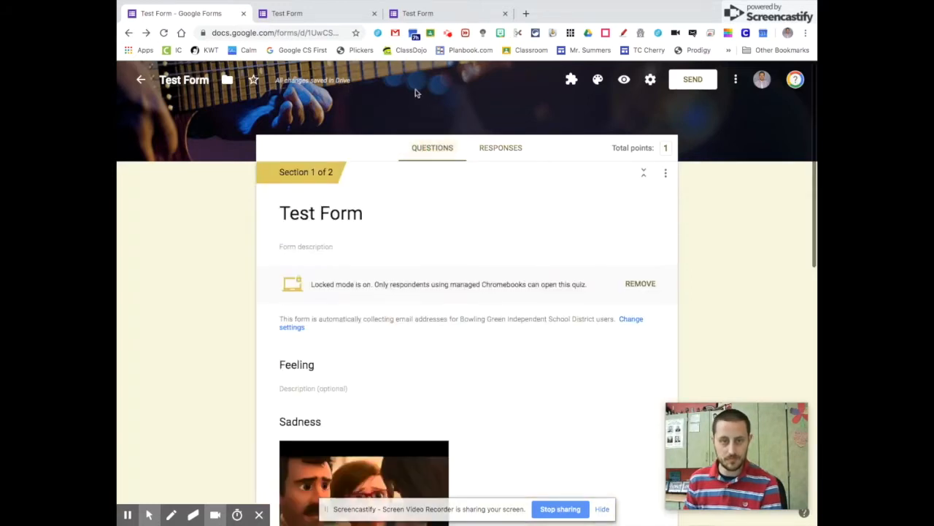
left_click(624, 81)
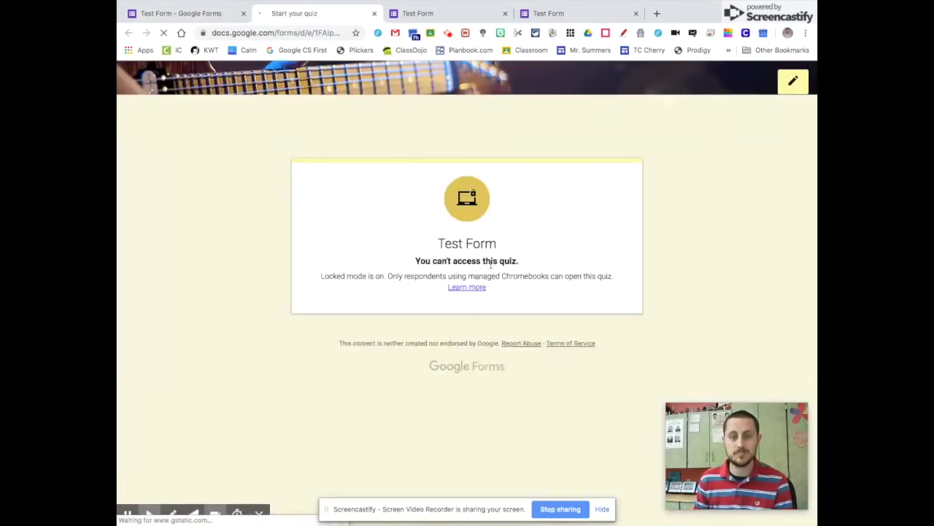
left_click(793, 81)
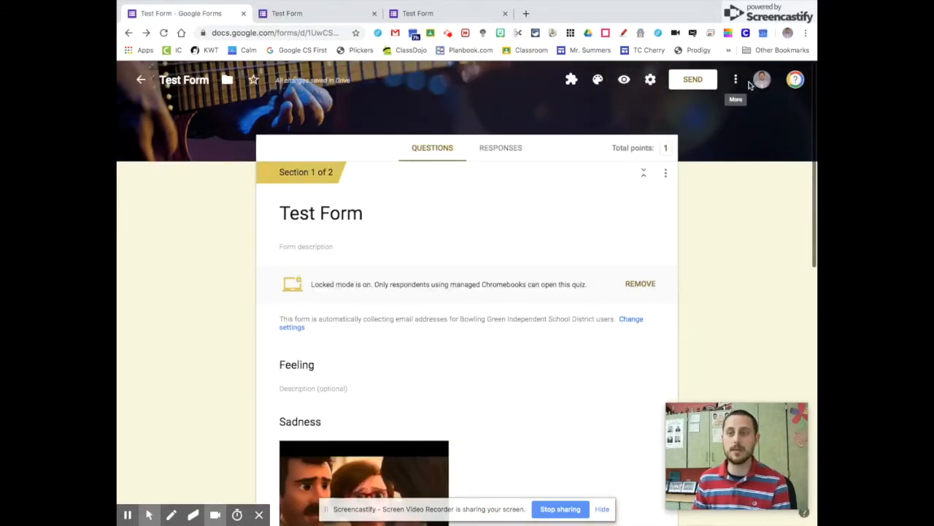
left_click(735, 82)
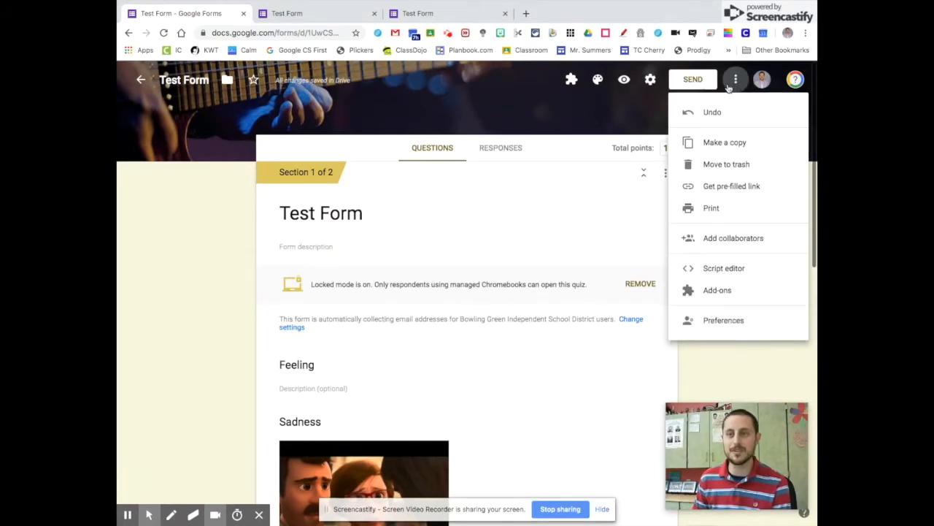
left_click(652, 83)
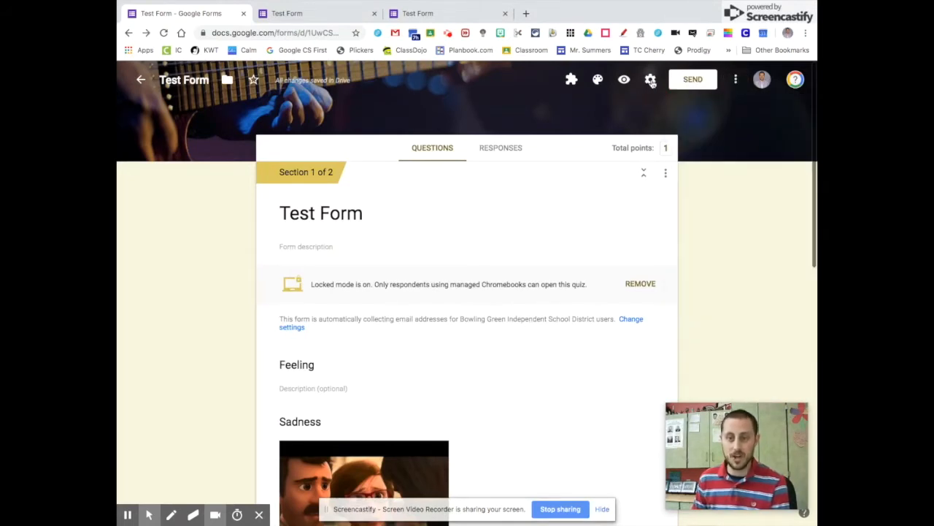
- Switch off 'Make this a quiz' in the Quizzes settings and save
left_click(650, 81)
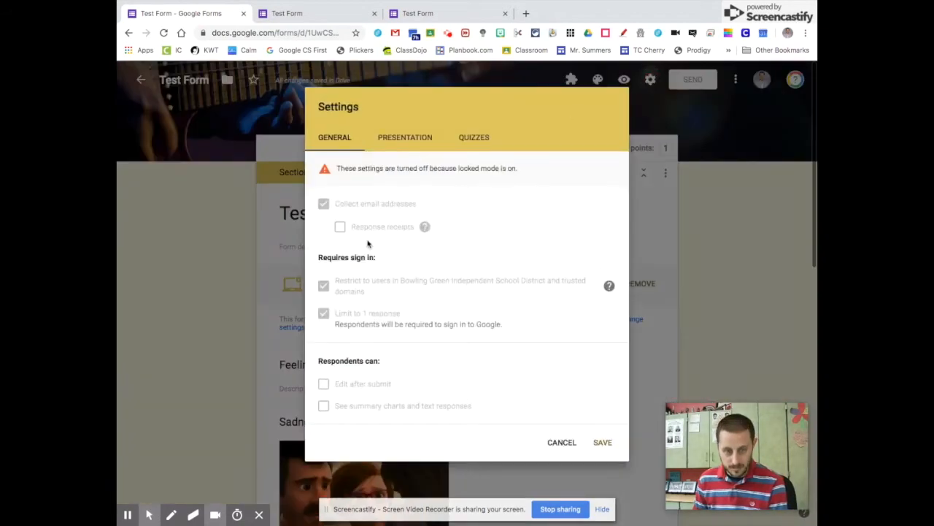
left_click(467, 138)
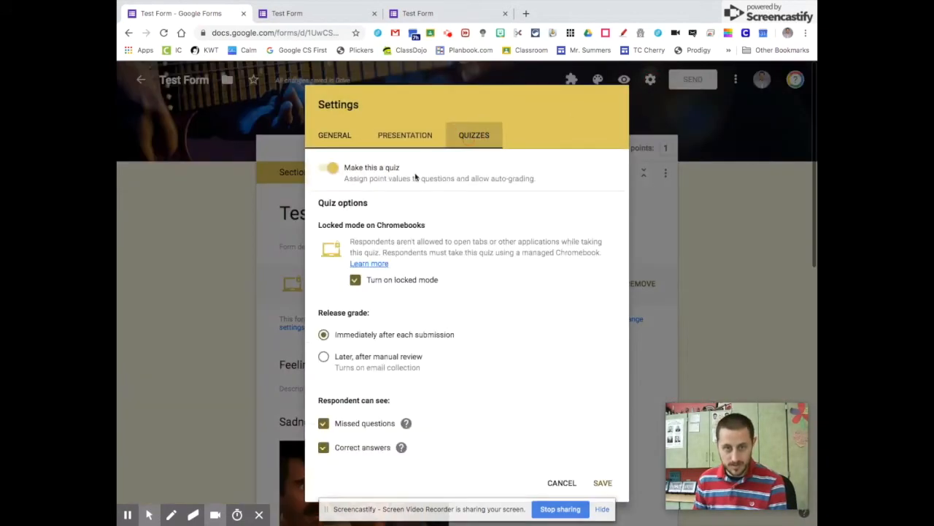
left_click(331, 172)
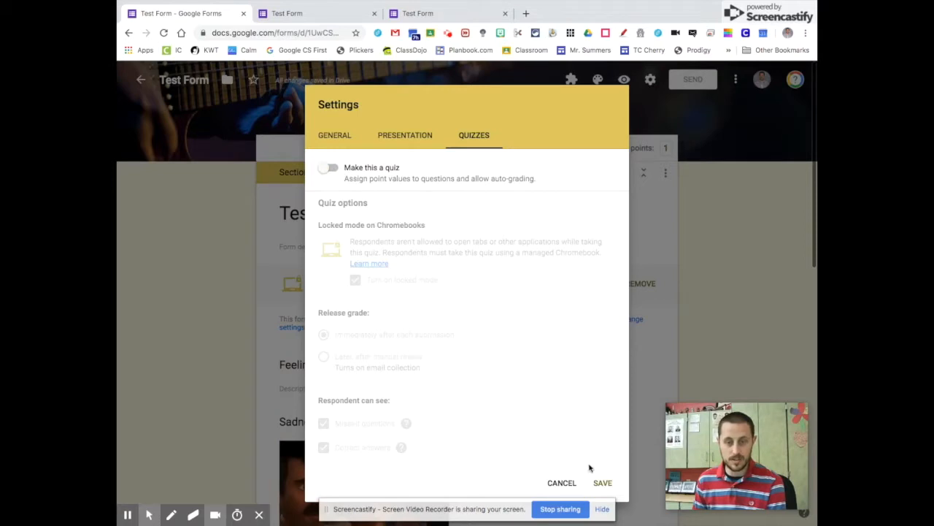
left_click(603, 482)
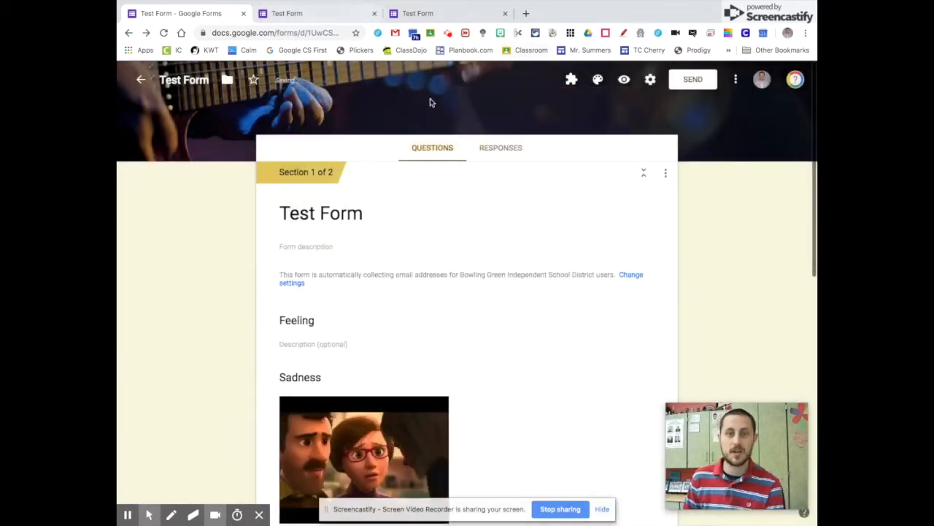
- Submit a test response answering Good in the preview, then return to the editor
left_click(625, 79)
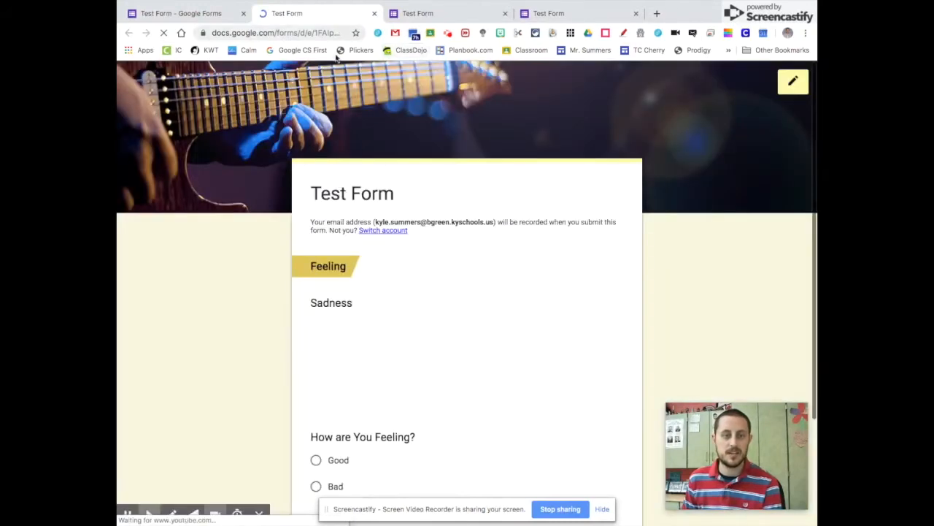
scroll(370, 329, "down", 2)
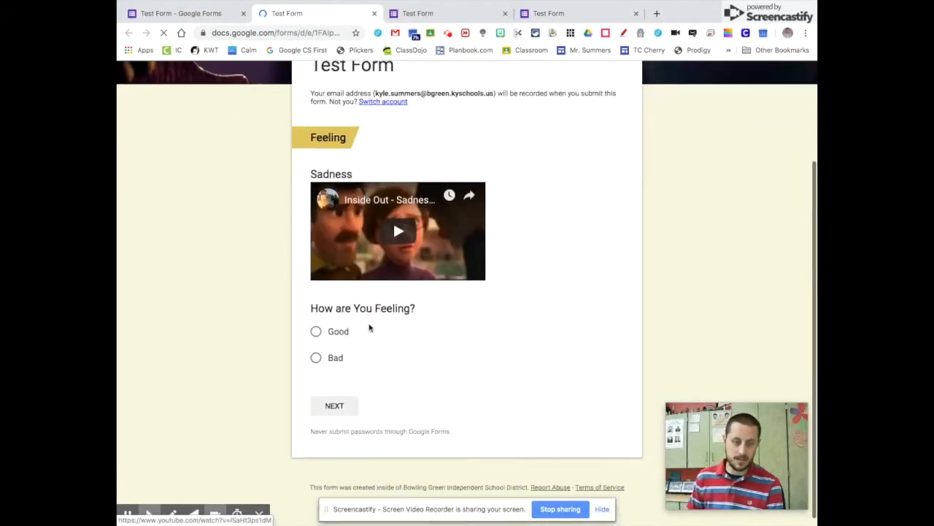
left_click(316, 326)
left_click(324, 394)
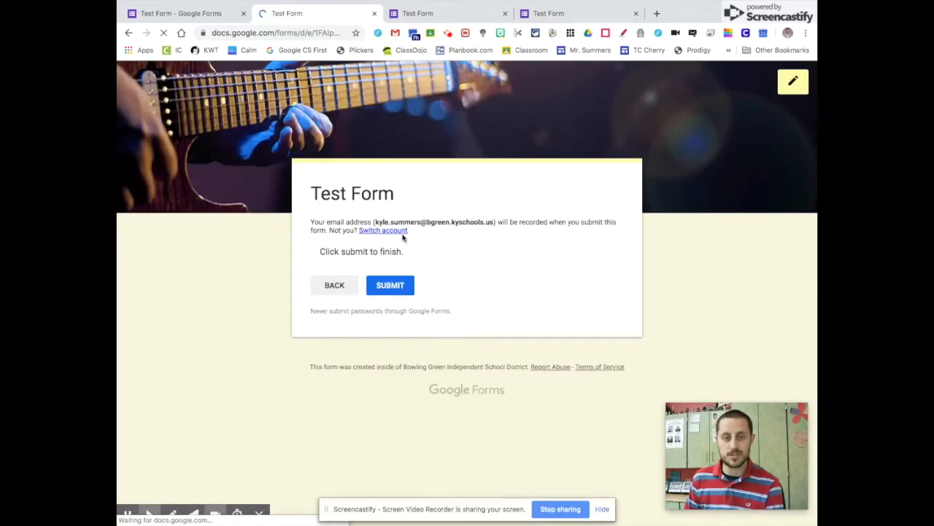
left_click(404, 283)
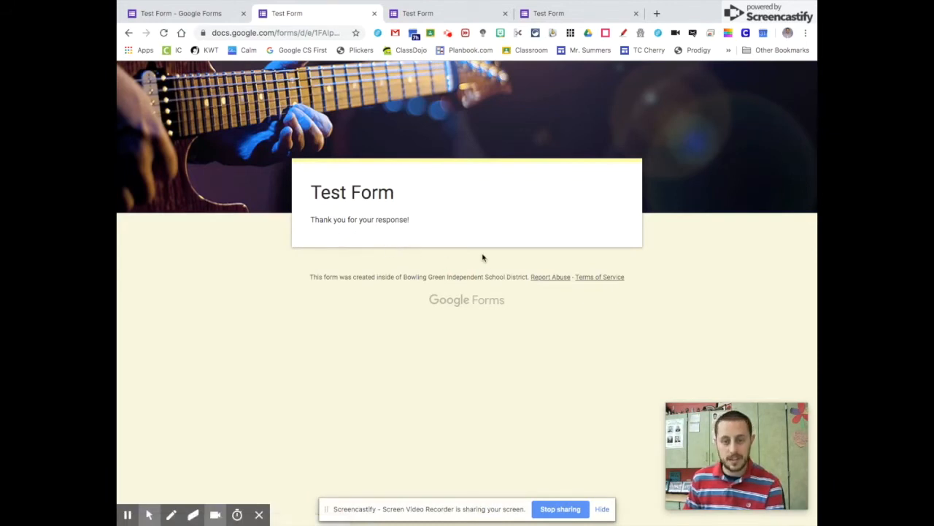
left_click(183, 16)
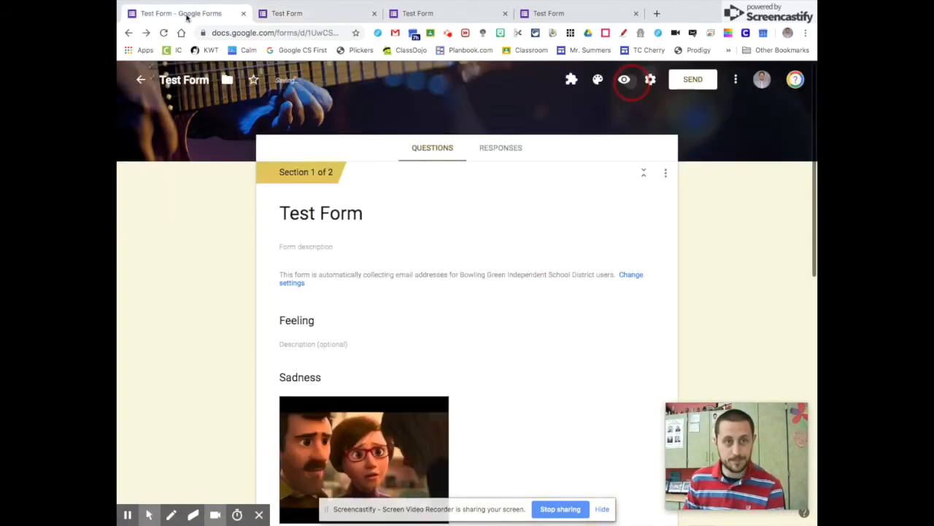
- Review the responses summary showing 1 response, 100% Good
left_click(515, 158)
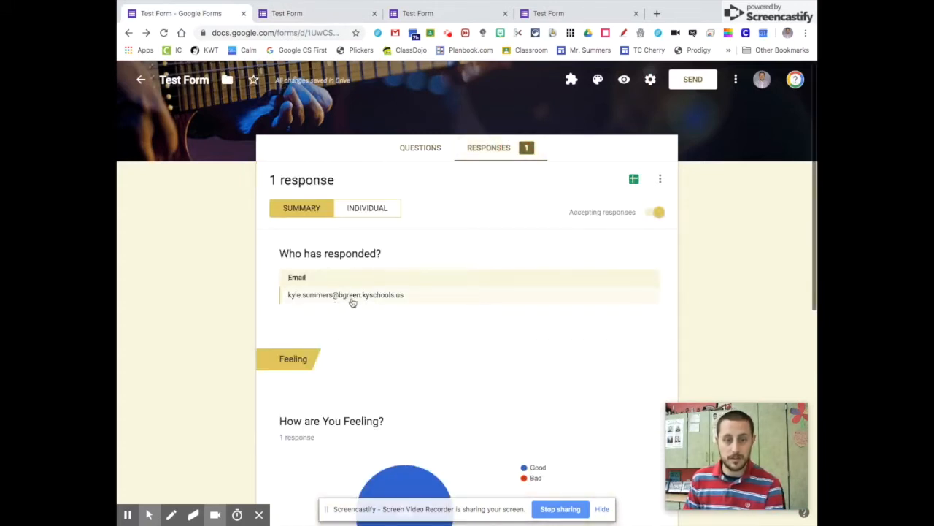
scroll(549, 298, "down", 2)
mouse_move(387, 361)
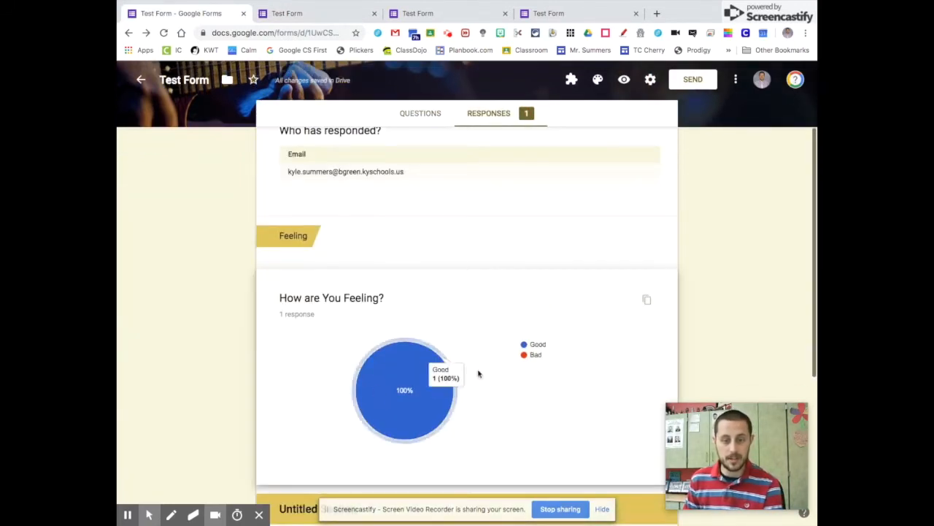
scroll(464, 396, "down", 1)
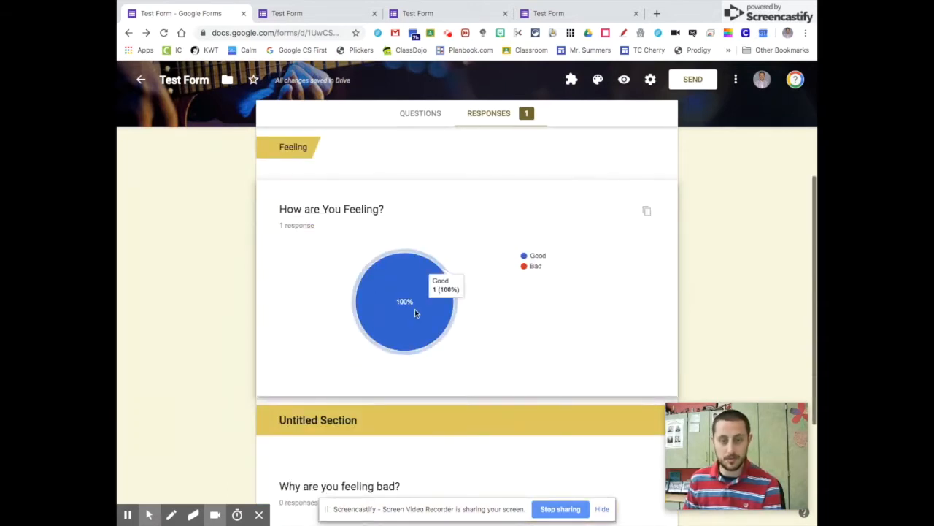
scroll(490, 336, "down", 1)
- Link the responses to a new 'Test Form (Responses)' spreadsheet
scroll(489, 338, "up", 3)
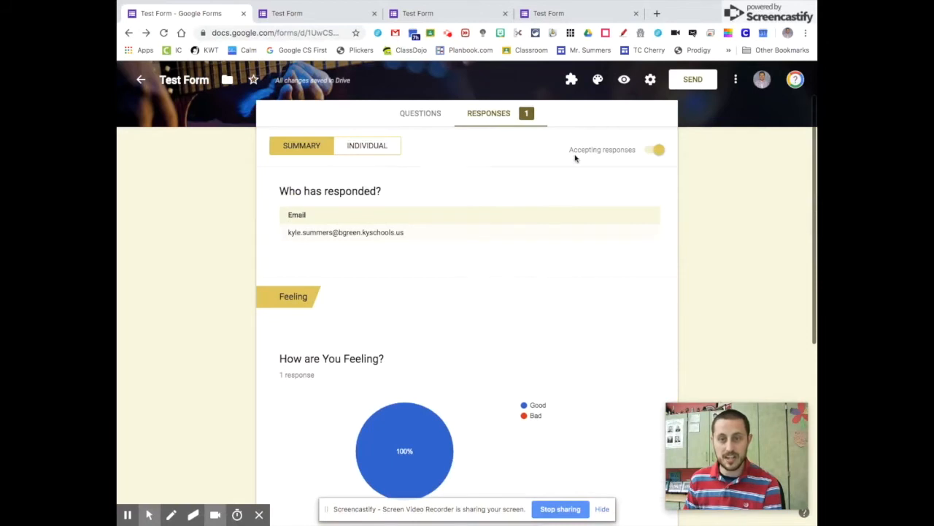
scroll(576, 157, "up", 1)
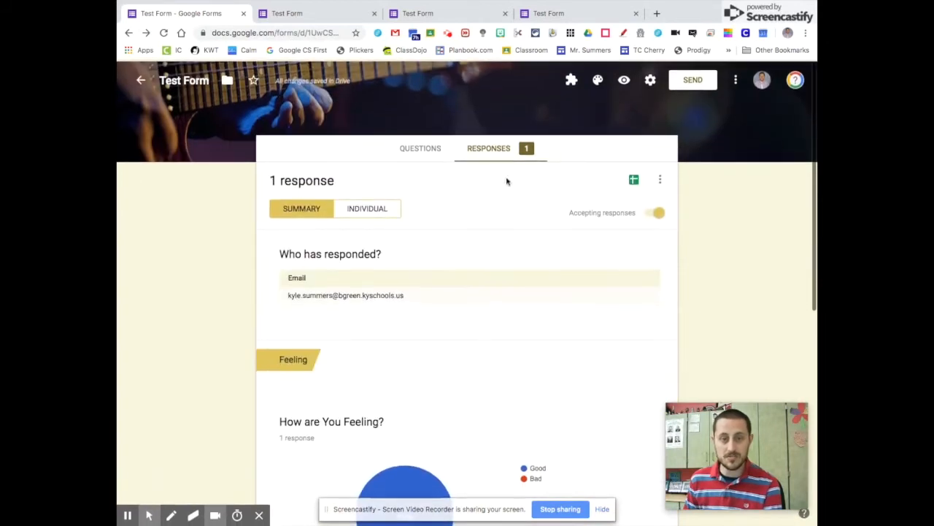
left_click(633, 178)
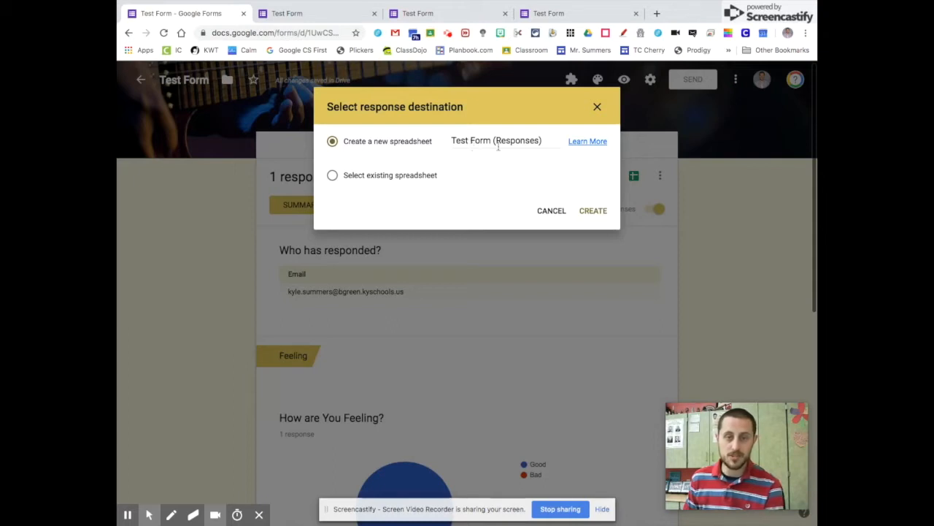
left_click(605, 211)
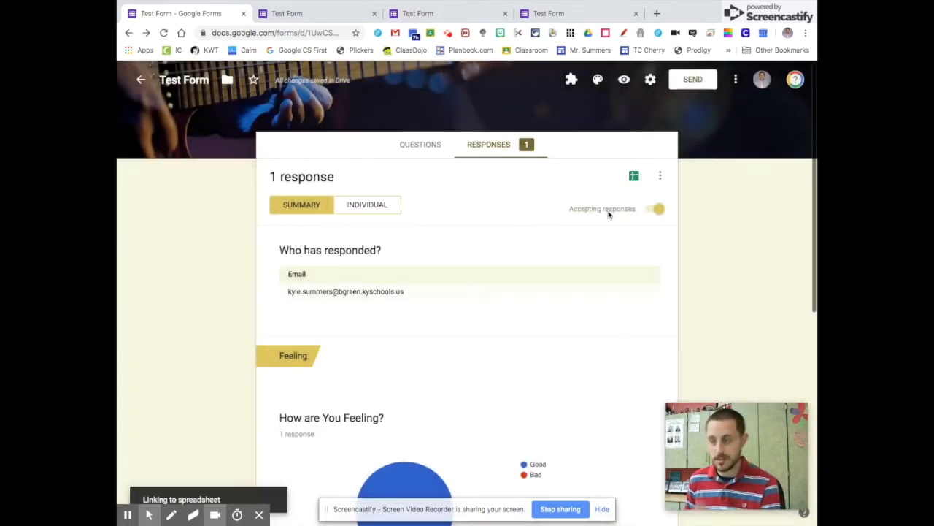